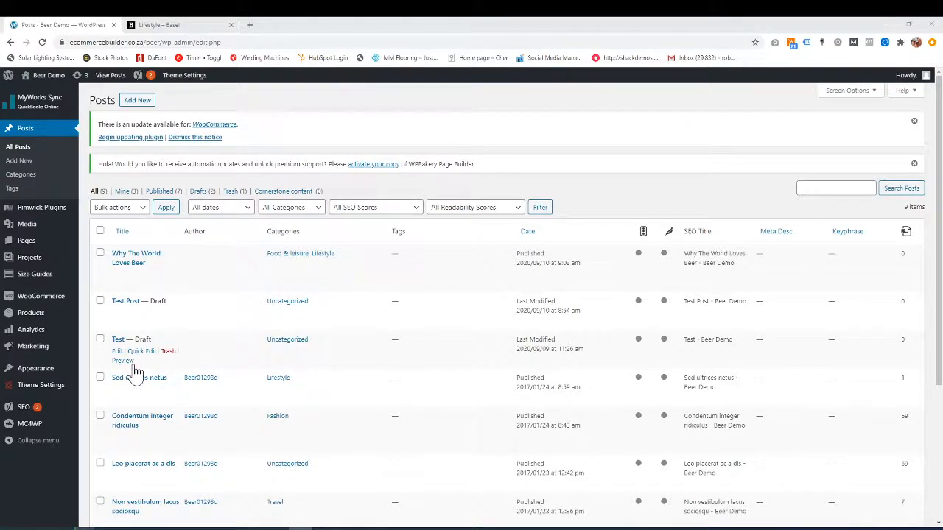
# - Open Posts > Categories, skim the Basel Lifestyle blog posts, then return to Categories
pyautogui.click(24, 178)
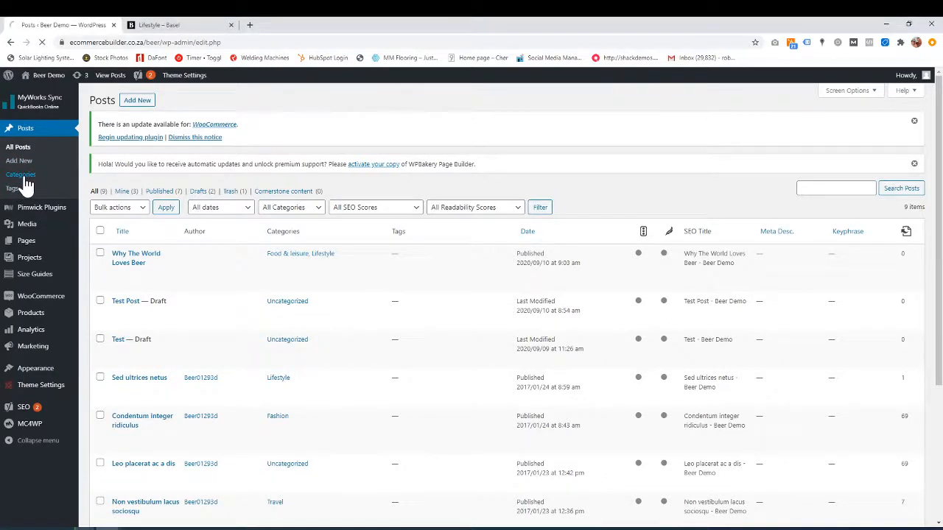
pyautogui.click(189, 24)
pyautogui.scroll(-1, 332, 228)
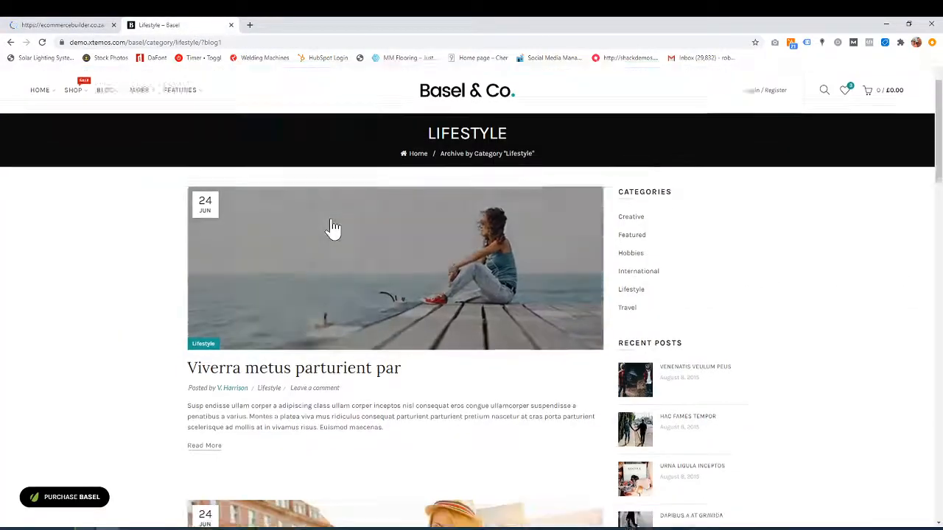
pyautogui.scroll(-5, 332, 229)
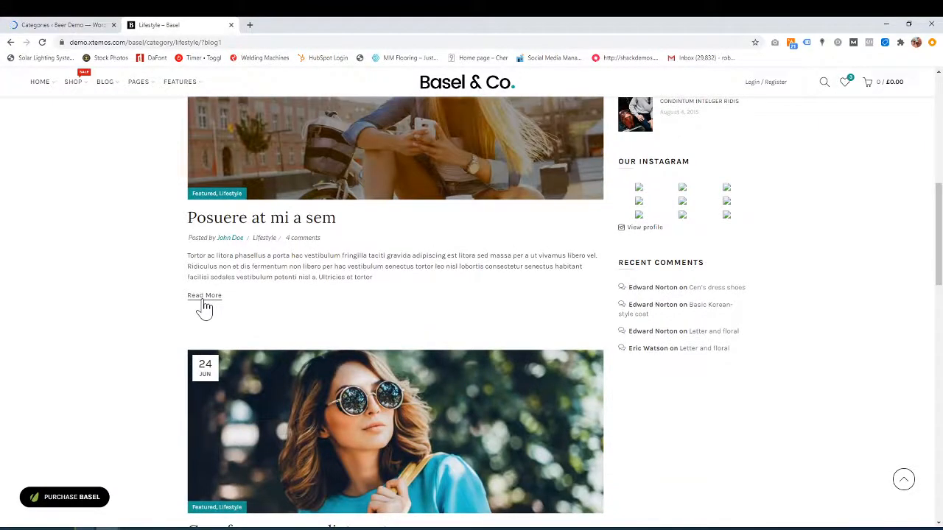
pyautogui.scroll(3, 387, 329)
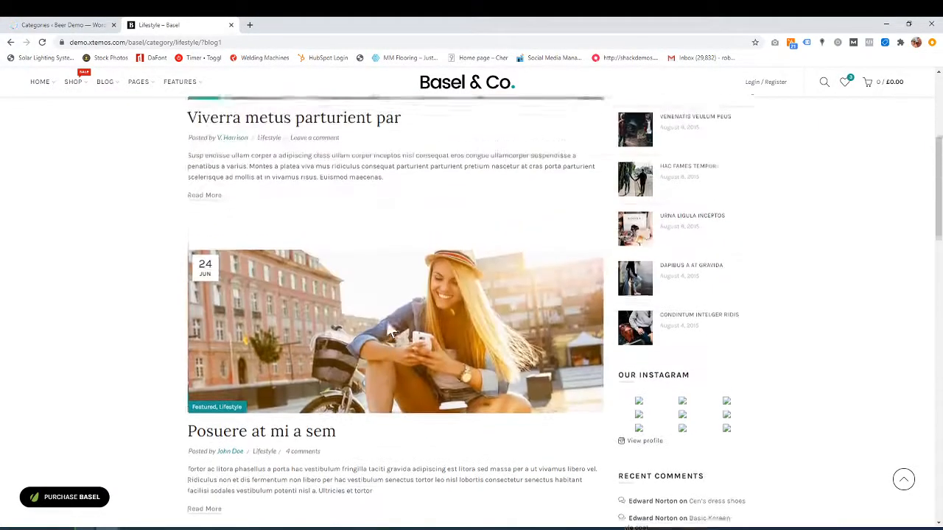
pyautogui.scroll(3, 389, 330)
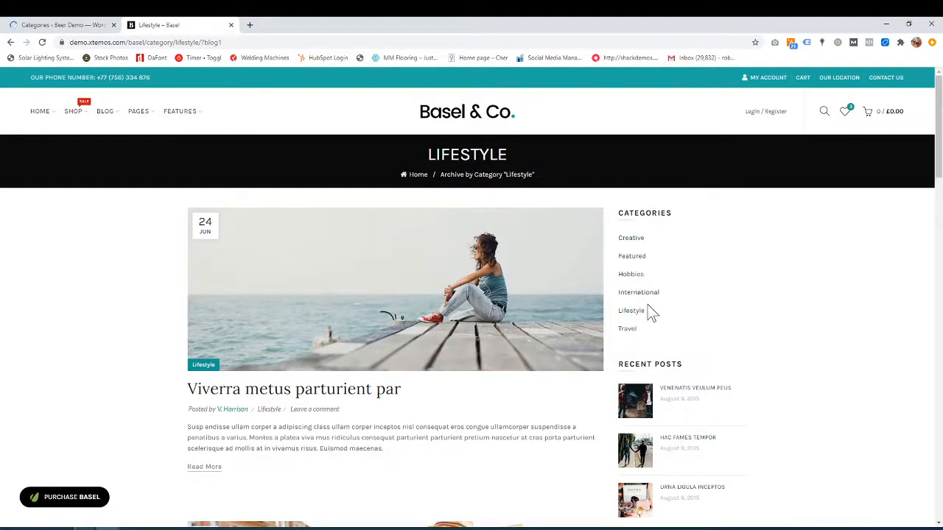
pyautogui.scroll(-5, 682, 310)
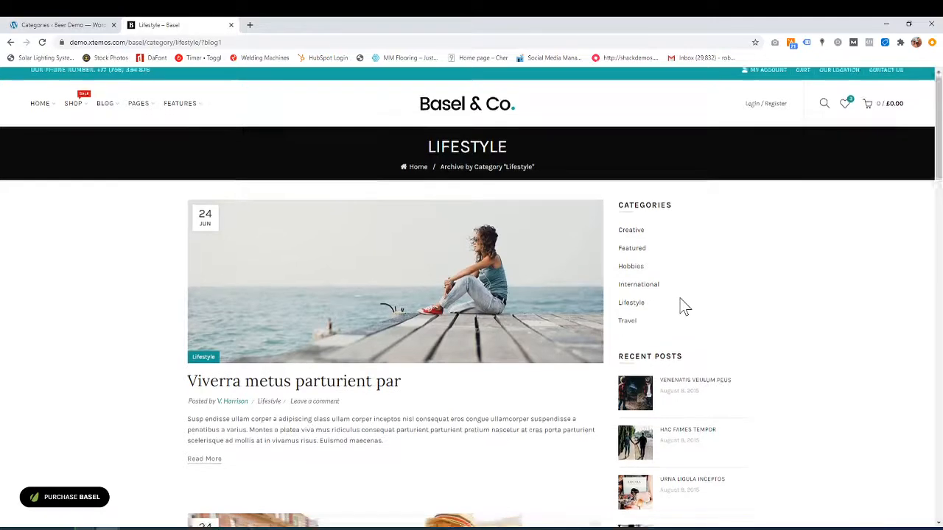
pyautogui.scroll(-1, 683, 305)
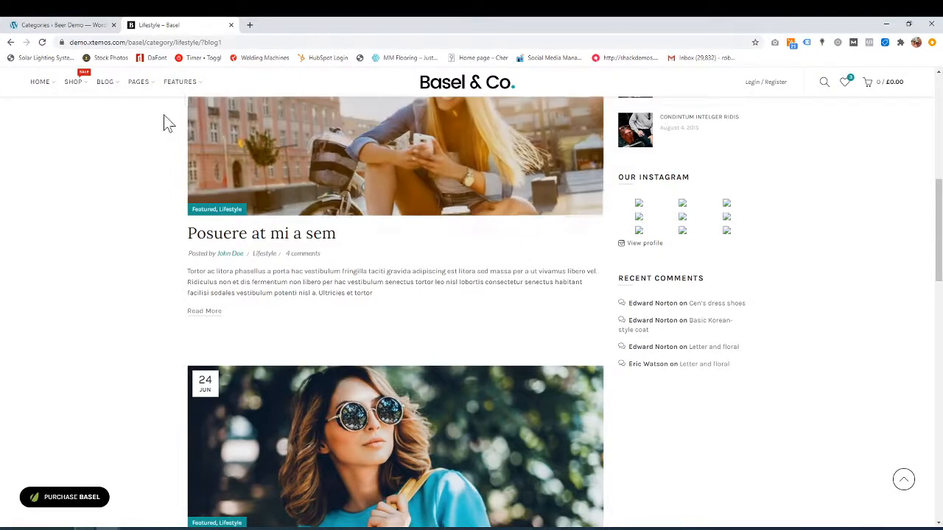
pyautogui.click(59, 25)
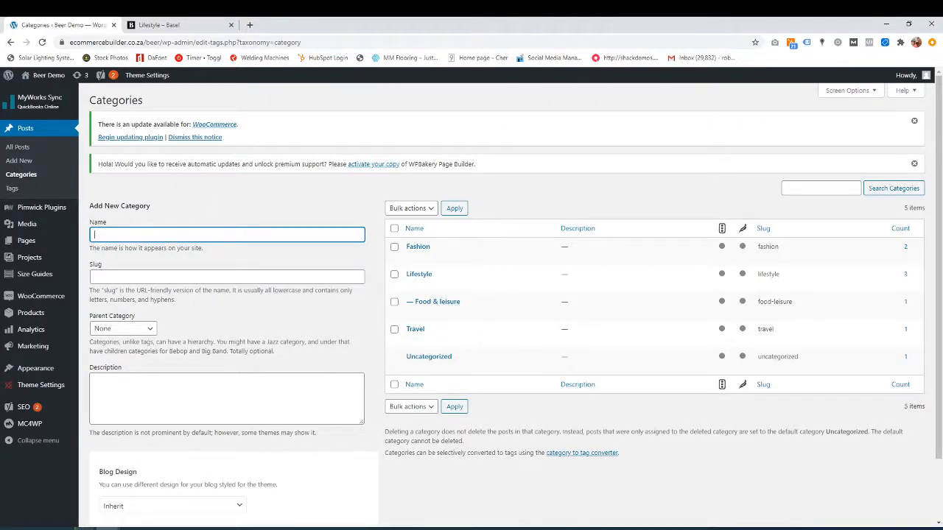
# - Enter 'Fashion' as a new category name with Parent Category left at None
pyautogui.click(133, 234)
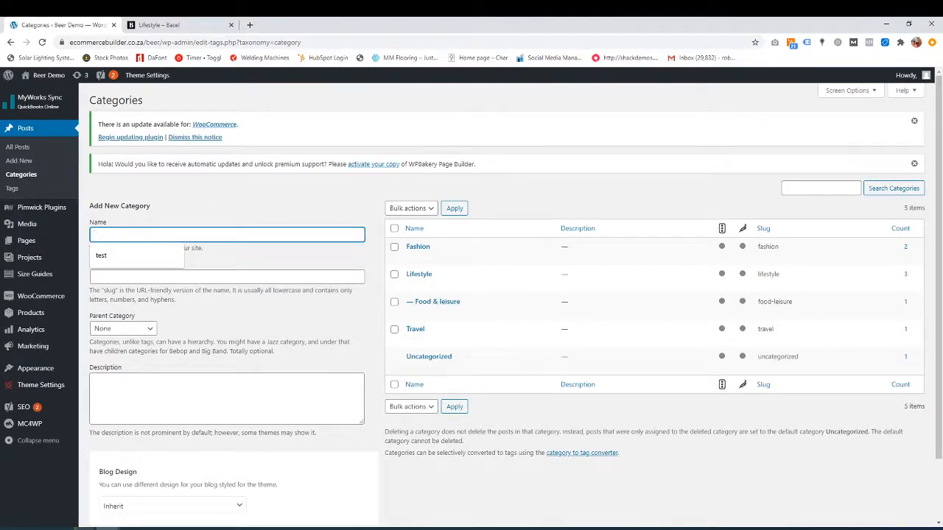
pyautogui.write('Fashion')
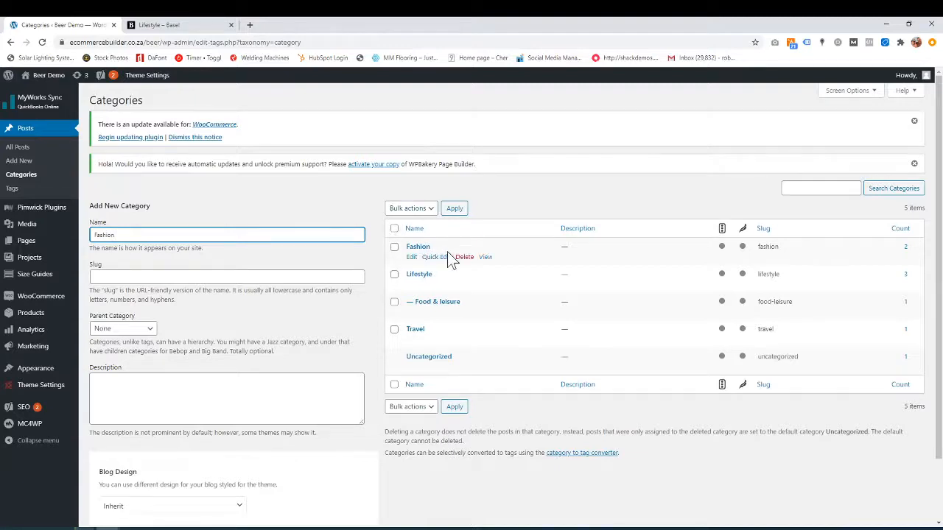
pyautogui.scroll(-1, 92, 327)
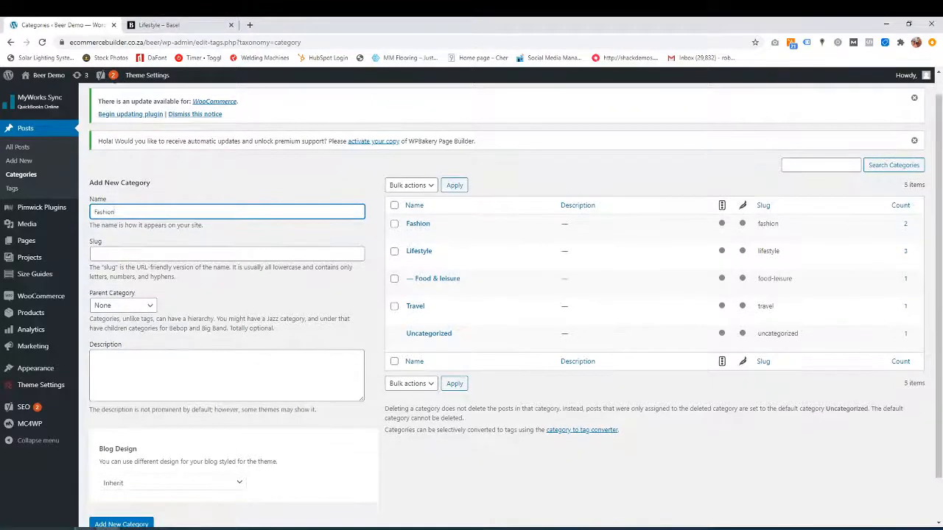
pyautogui.click(142, 258)
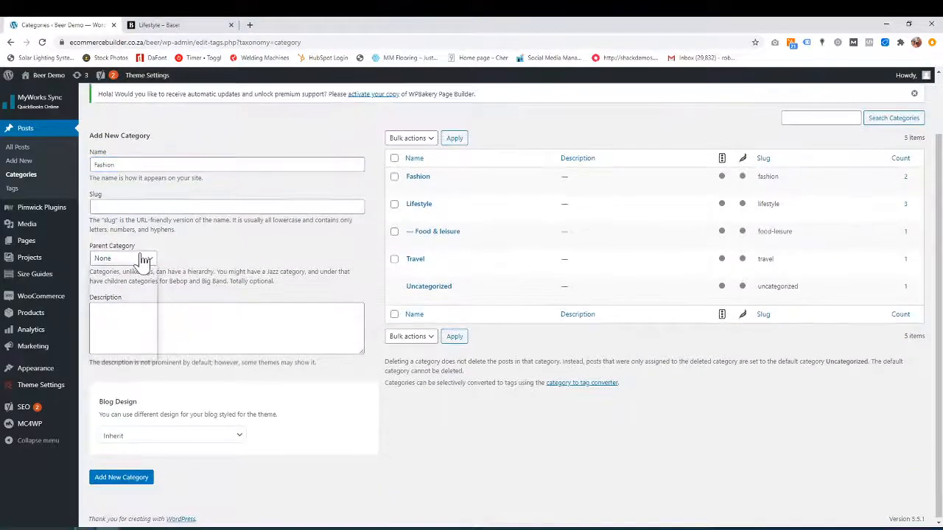
pyautogui.click(243, 256)
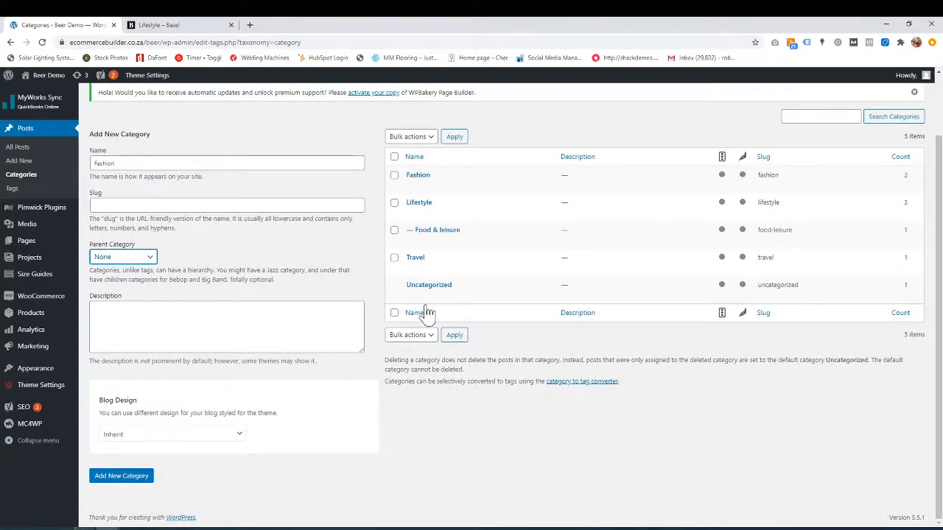
pyautogui.scroll(2, 228, 251)
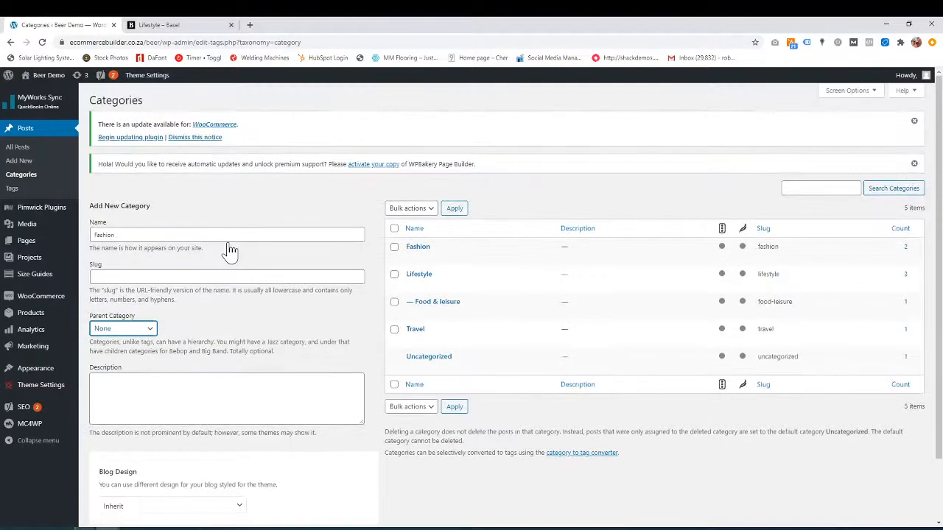
pyautogui.click(175, 26)
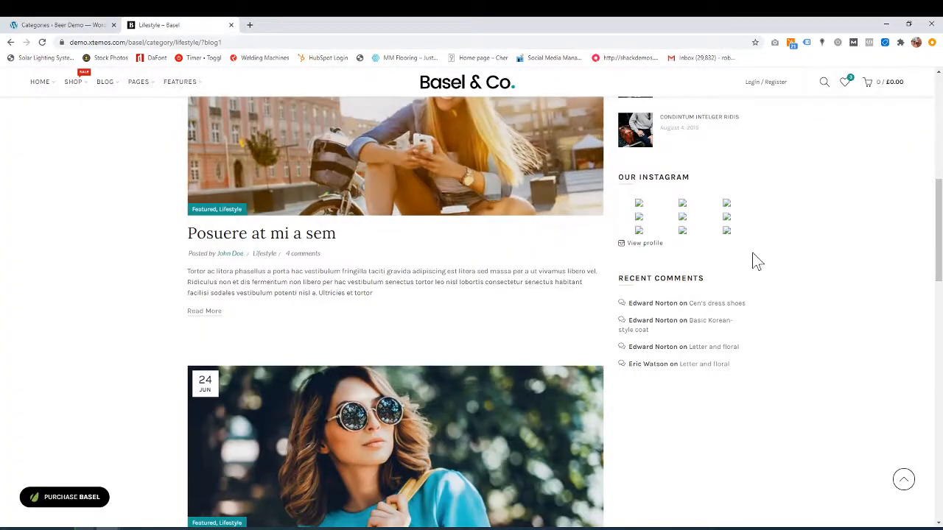
# - Scroll back to the top of the Basel Lifestyle page, then return to WordPress's empty Tags page
pyautogui.scroll(3, 753, 261)
pyautogui.scroll(3, 713, 190)
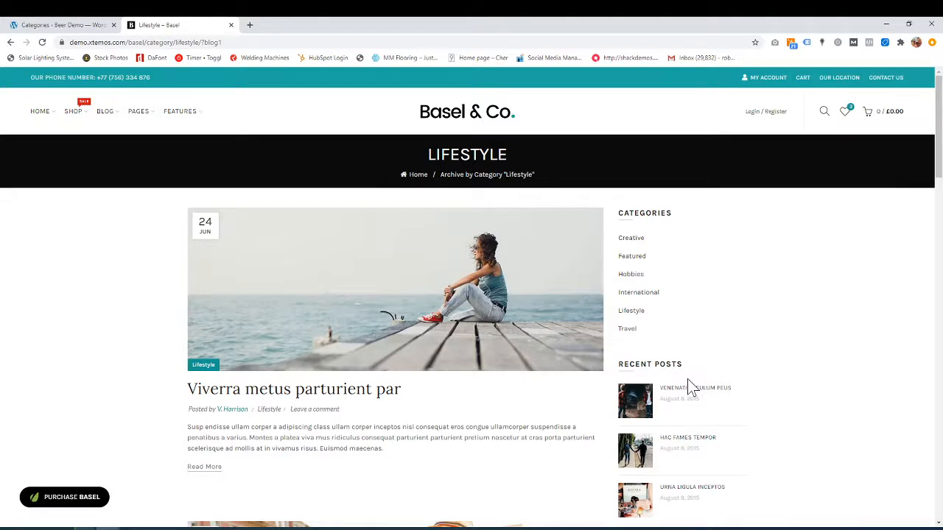
pyautogui.click(70, 27)
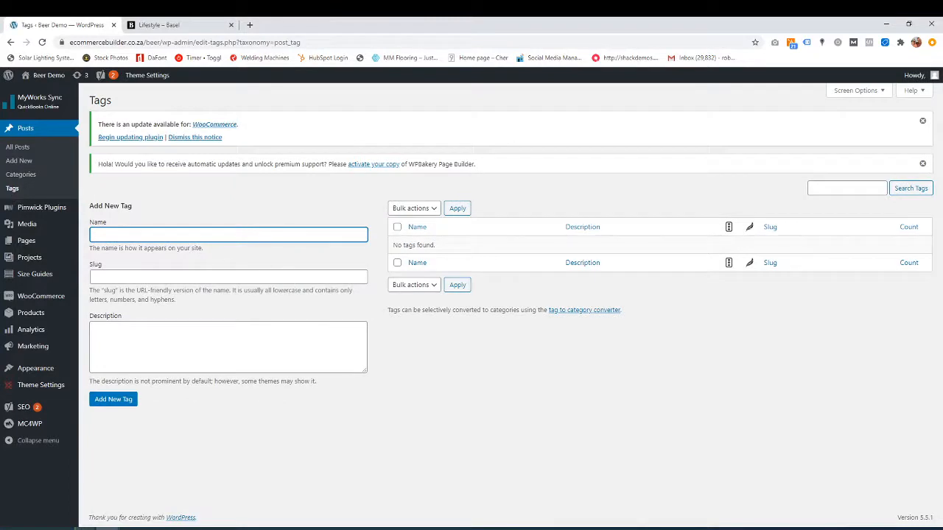
# - Add a new post tag 'Red Dresses' (slug red-dresses) and confirm it in the tags list
pyautogui.click(162, 235)
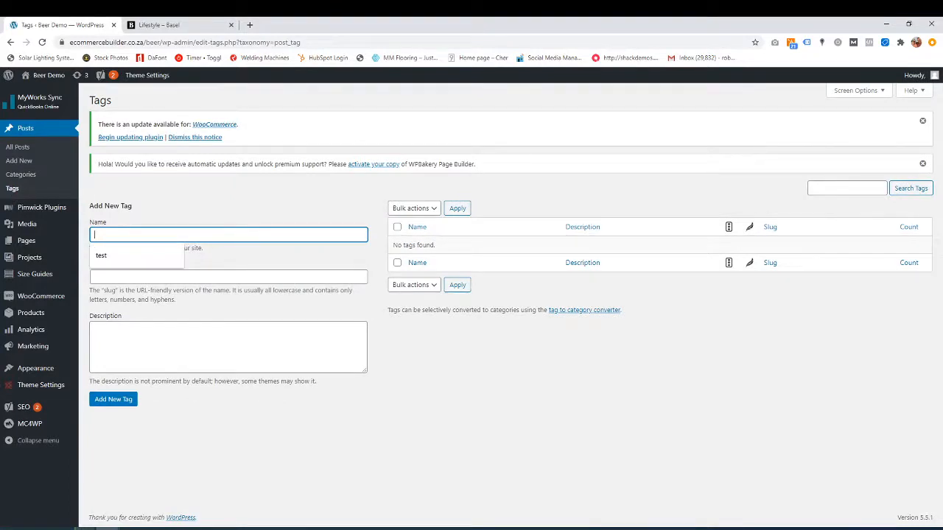
pyautogui.write('Red Dresses')
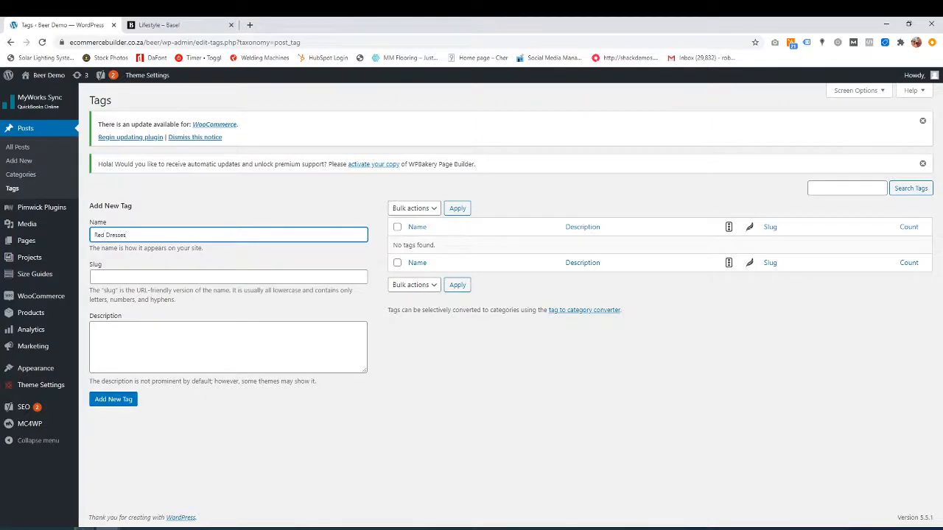
pyautogui.click(110, 404)
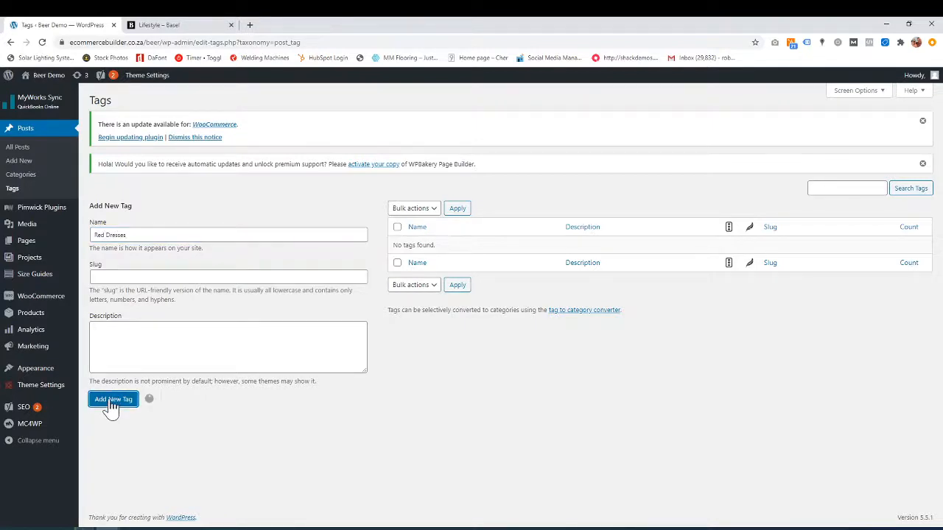
pyautogui.click(159, 25)
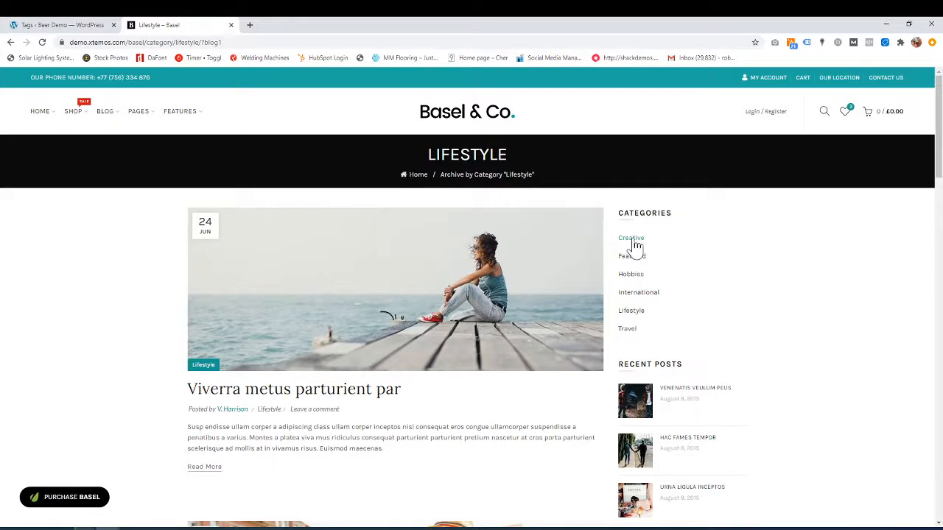
pyautogui.click(81, 26)
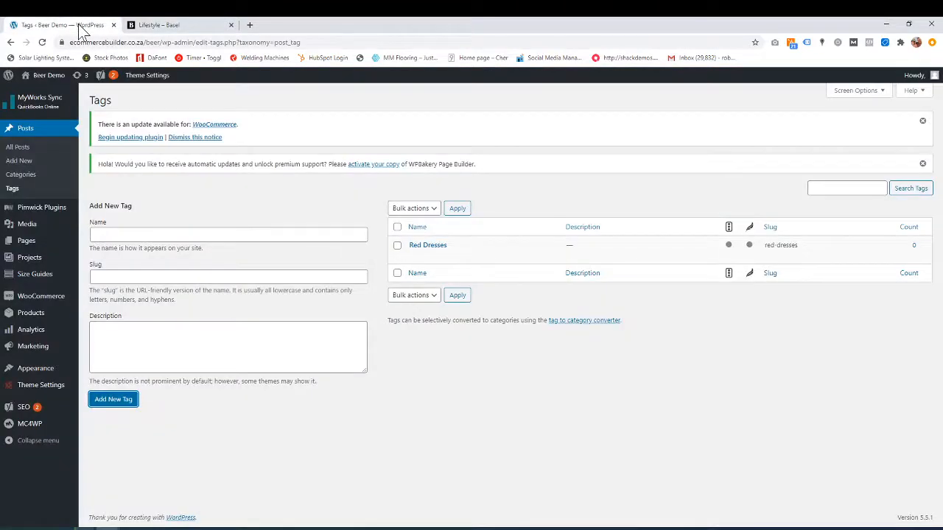
pyautogui.moveTo(422, 253)
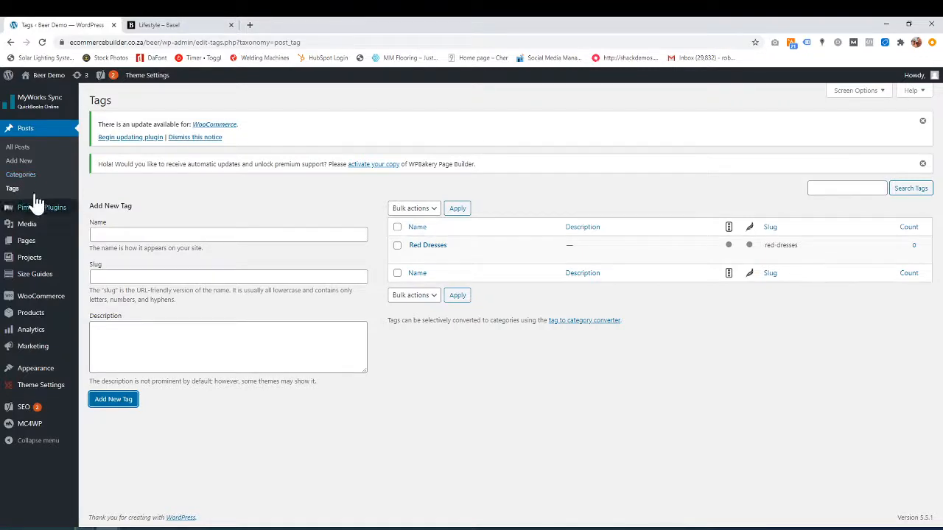
pyautogui.click(175, 24)
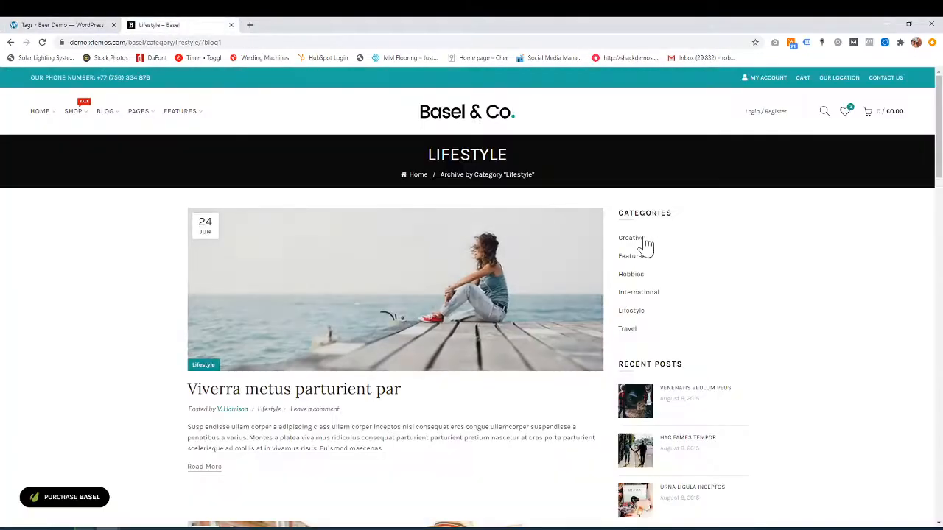
pyautogui.scroll(-1, 657, 308)
pyautogui.scroll(-4, 658, 308)
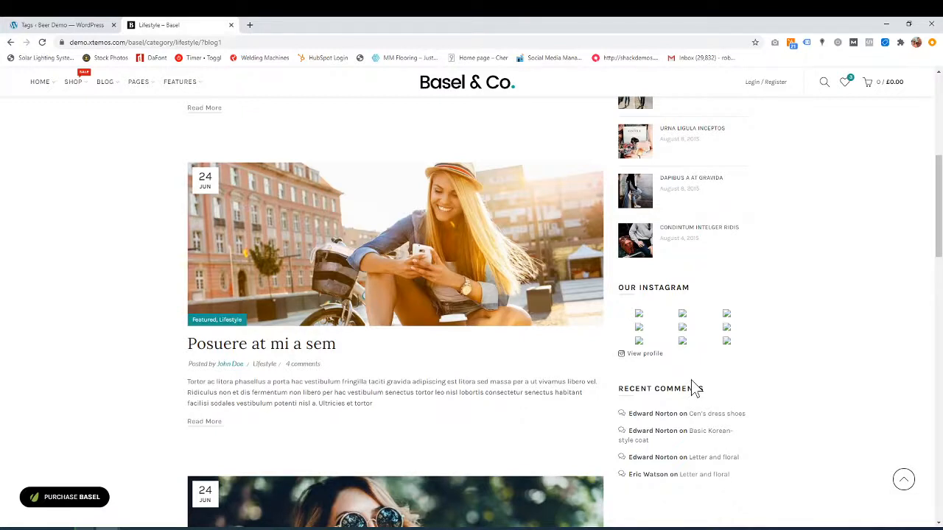
# - Return to WordPress and open the All Posts list
pyautogui.click(67, 24)
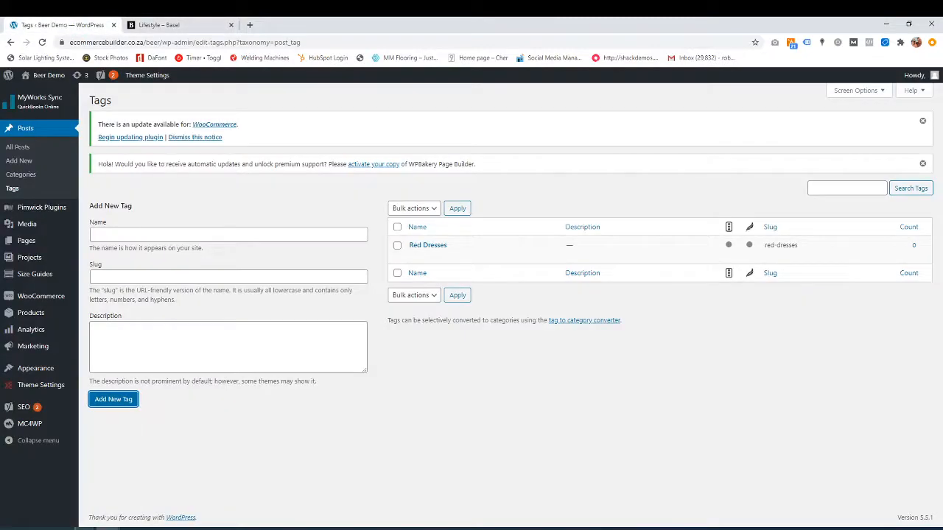
pyautogui.click(19, 150)
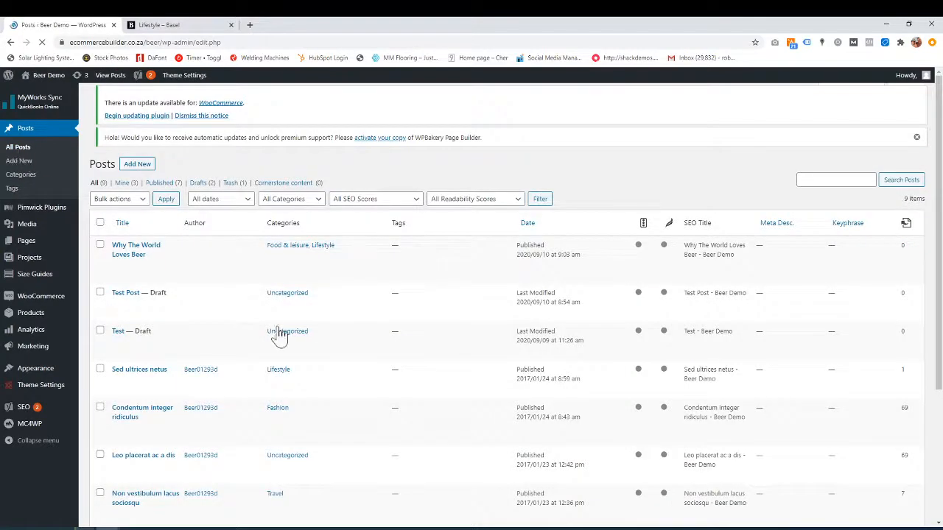
pyautogui.scroll(-1, 280, 337)
pyautogui.moveTo(151, 330)
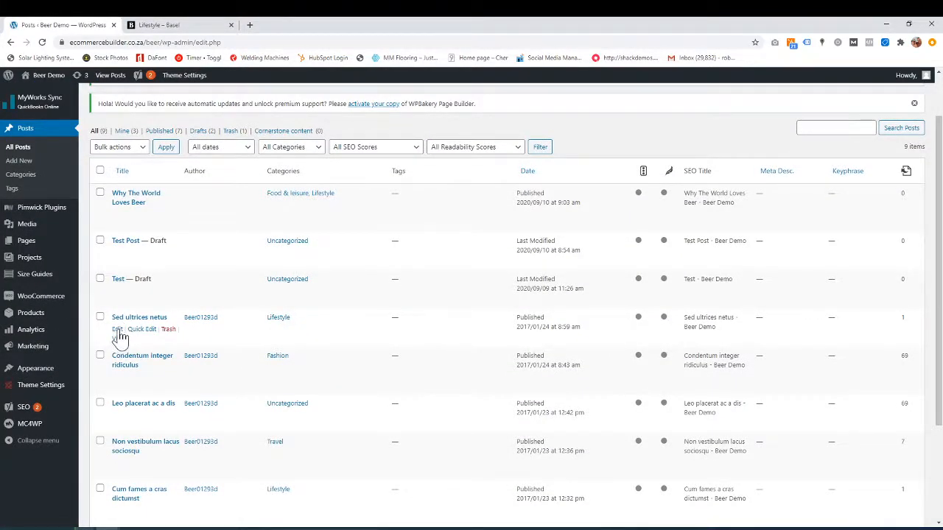
# - Cancel a Quick Edit of 'Sed ultrices netus' unchanged, then start a new post
pyautogui.click(143, 330)
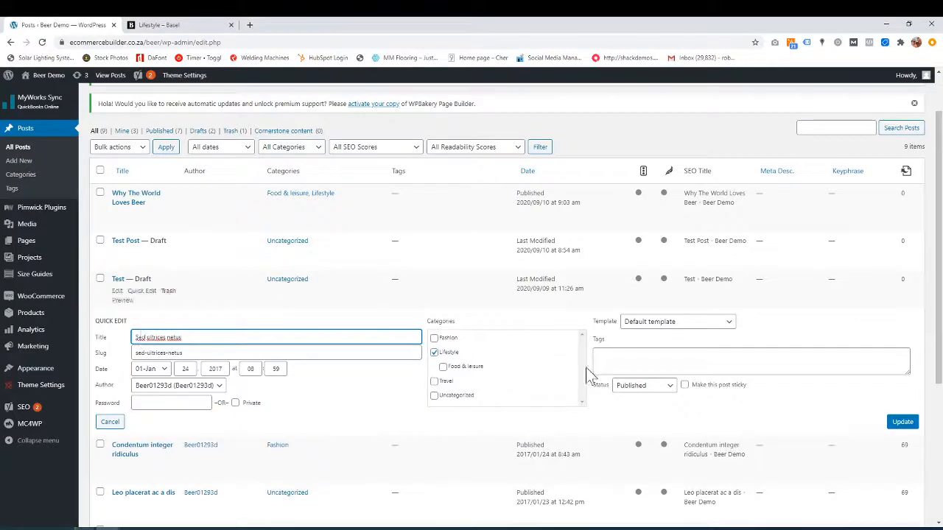
pyautogui.click(648, 361)
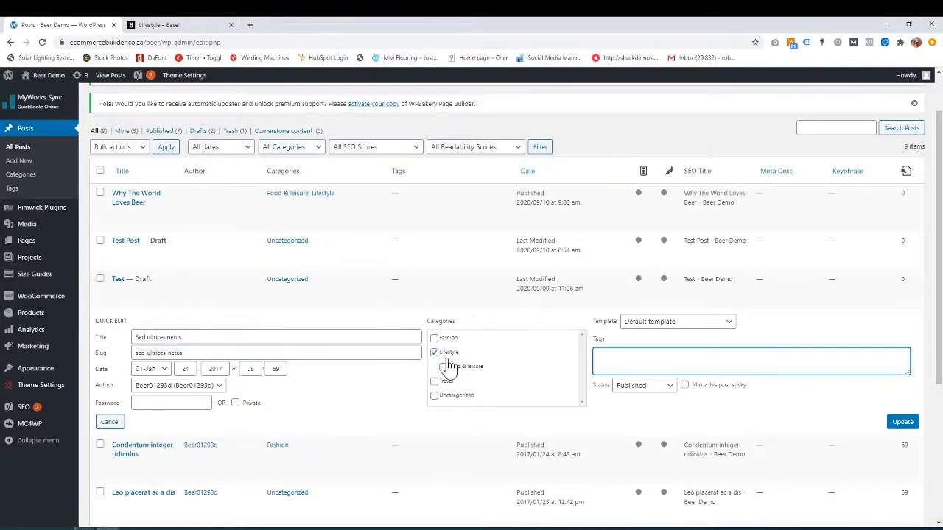
pyautogui.click(115, 423)
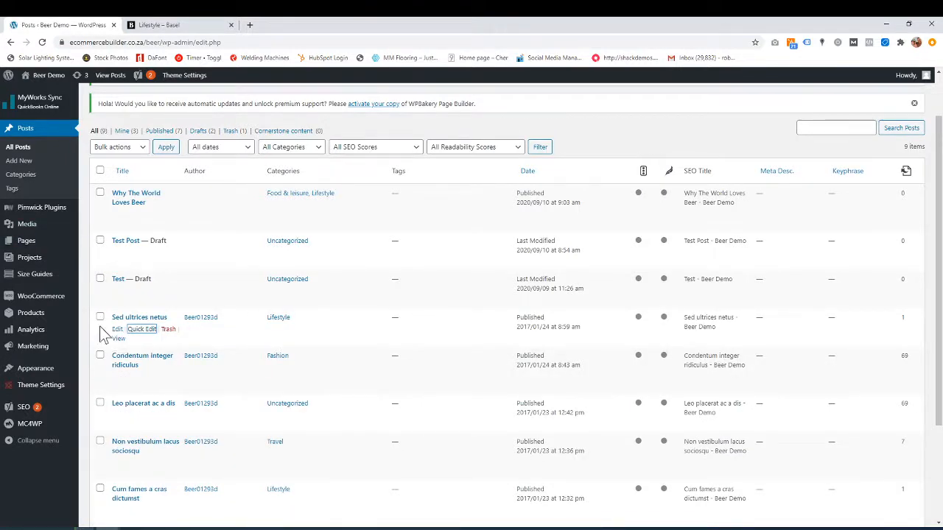
pyautogui.scroll(1, 121, 337)
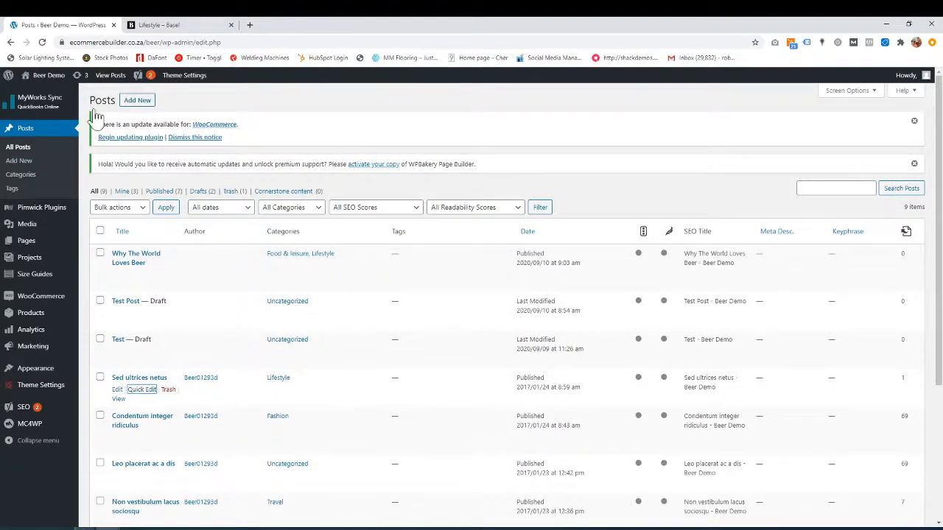
pyautogui.click(22, 163)
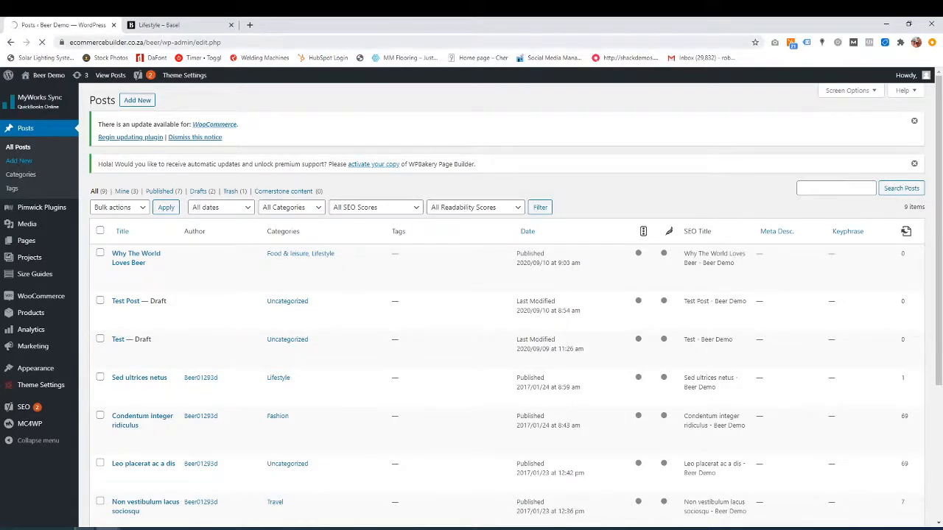
# - View the Basel demo's 'Posuere at mi a sem' post for reference, then return to the new post editor
pyautogui.click(170, 25)
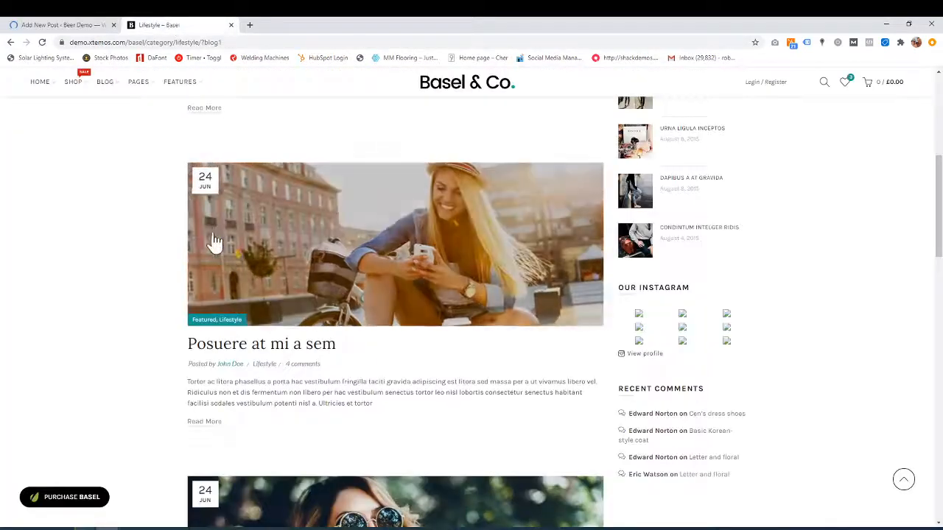
pyautogui.scroll(-1, 404, 332)
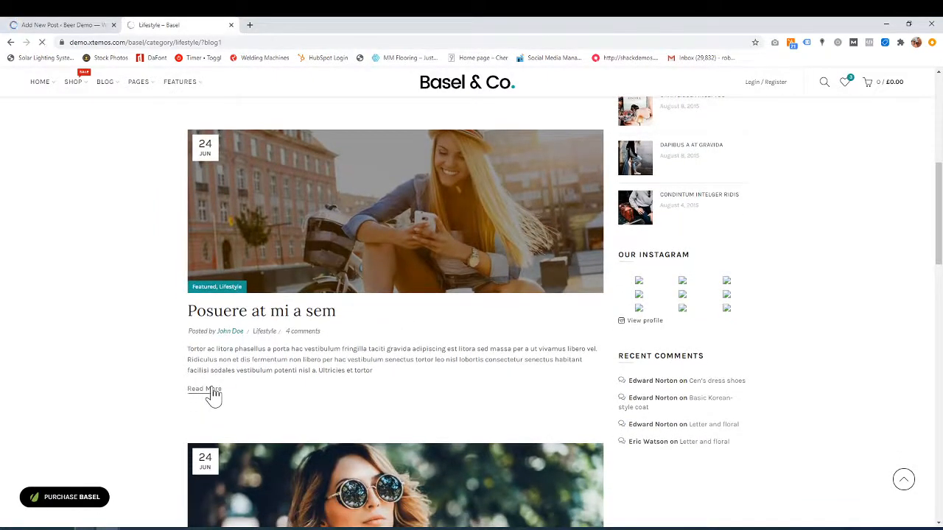
pyautogui.click(209, 390)
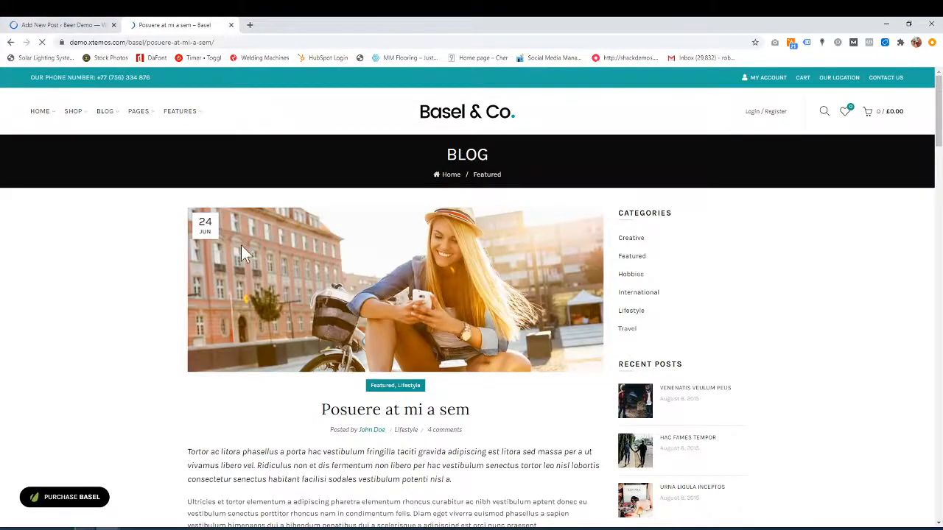
pyautogui.scroll(-6, 242, 251)
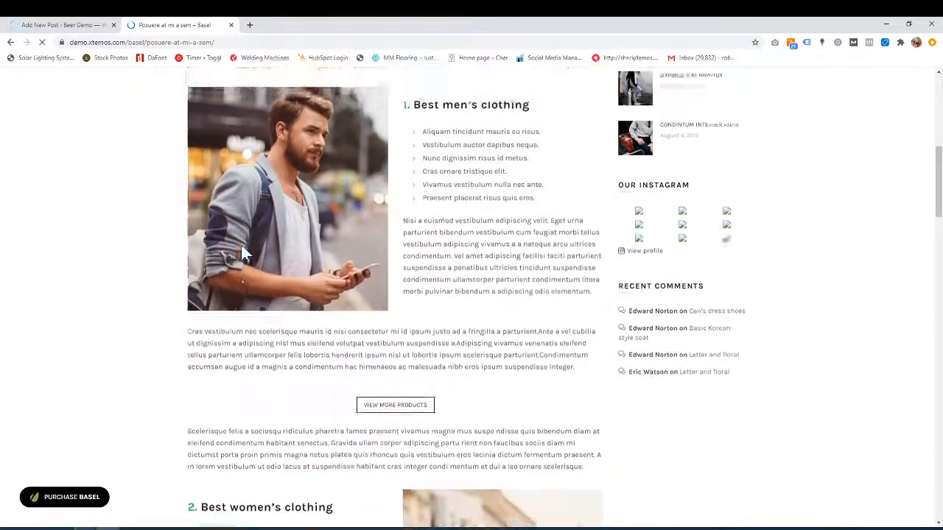
pyautogui.scroll(7, 241, 250)
pyautogui.click(48, 26)
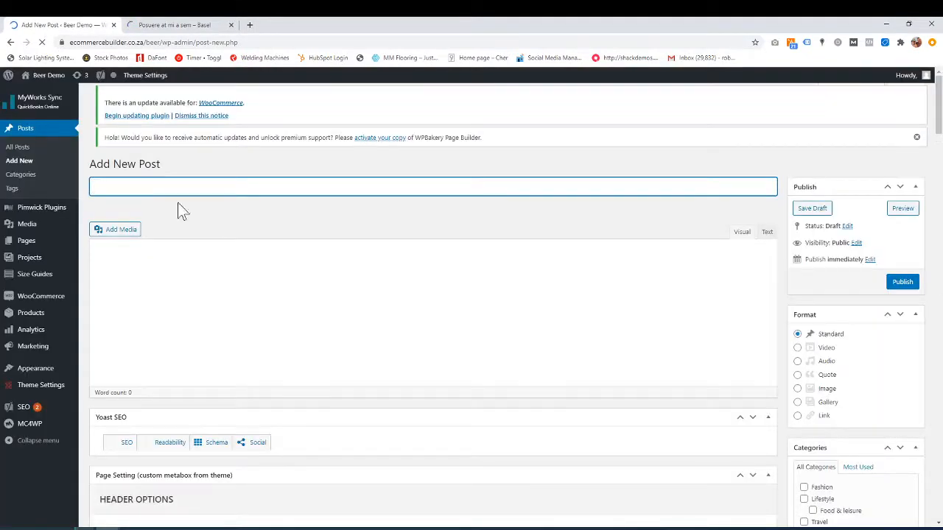
# - Title the post 'Test Blog' and add a WPBakery text block, opening its settings
pyautogui.write('Test Blog')
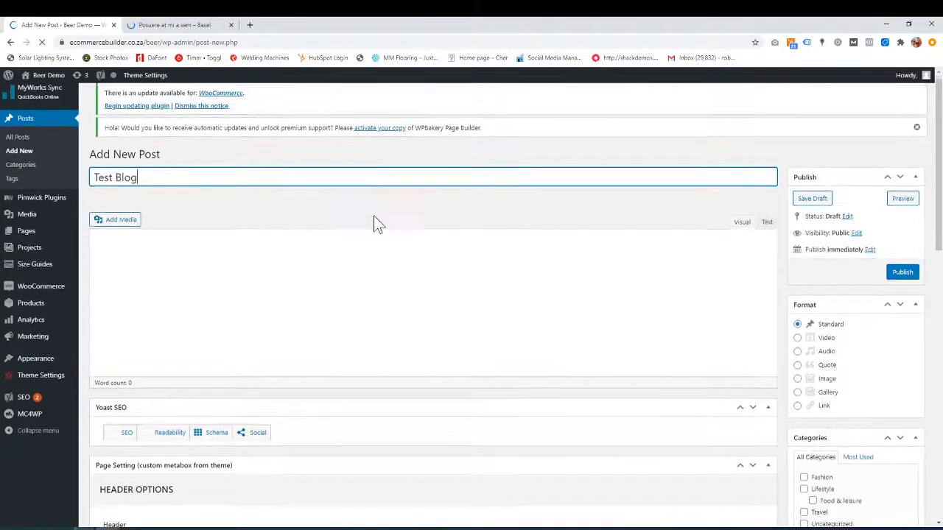
pyautogui.scroll(-1, 375, 224)
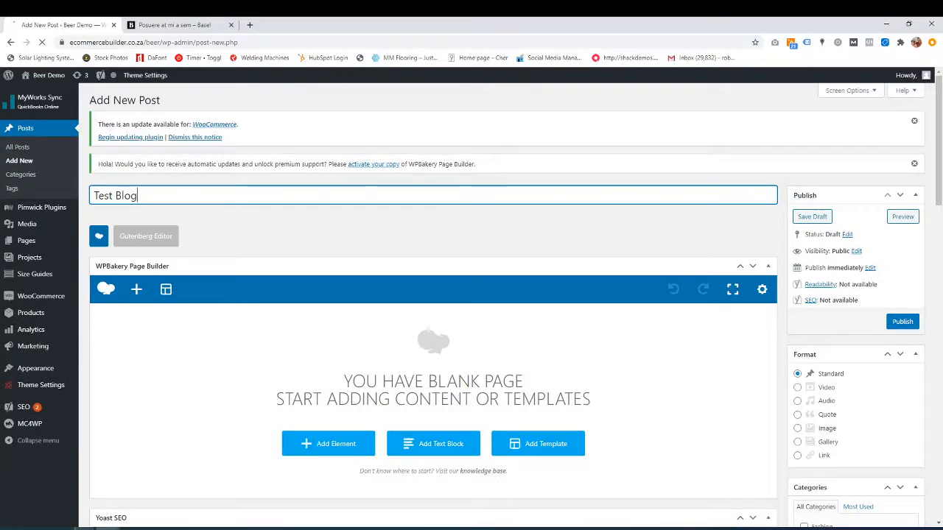
pyautogui.scroll(-2, 299, 269)
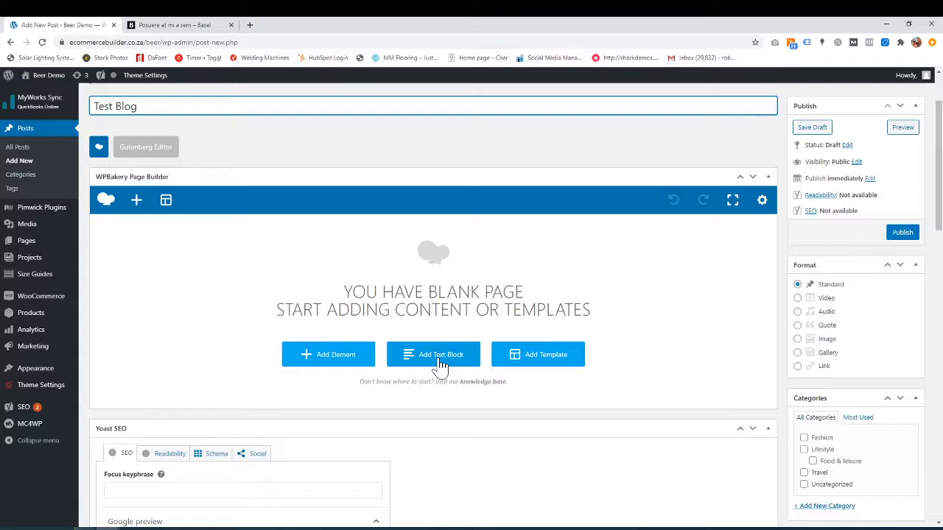
pyautogui.click(440, 355)
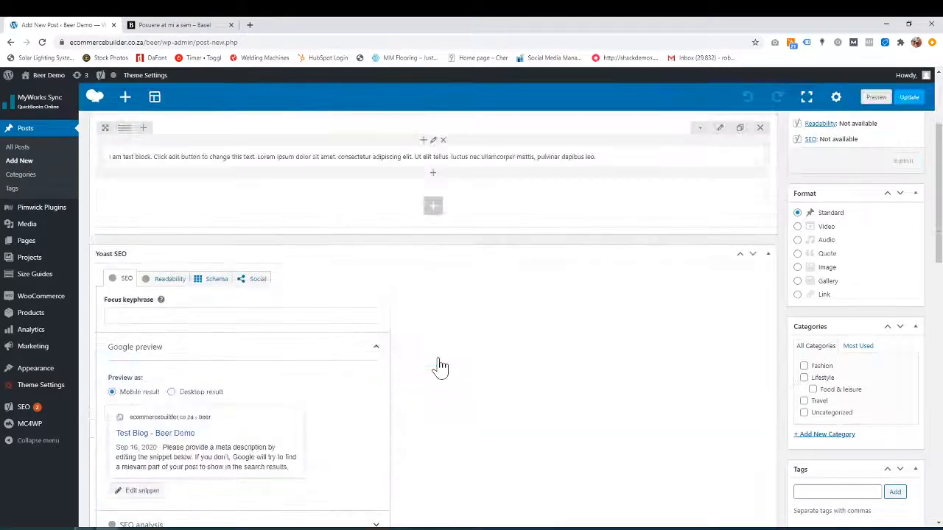
pyautogui.scroll(3, 459, 287)
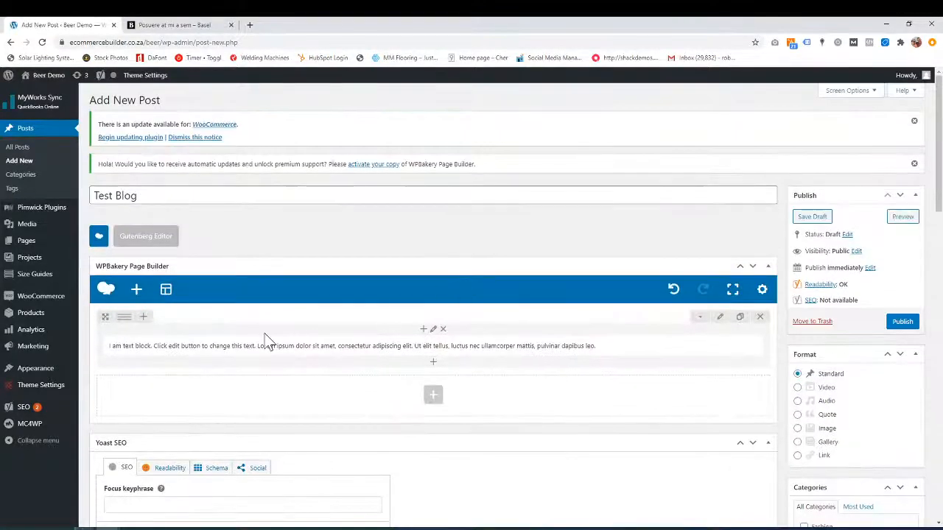
pyautogui.click(441, 354)
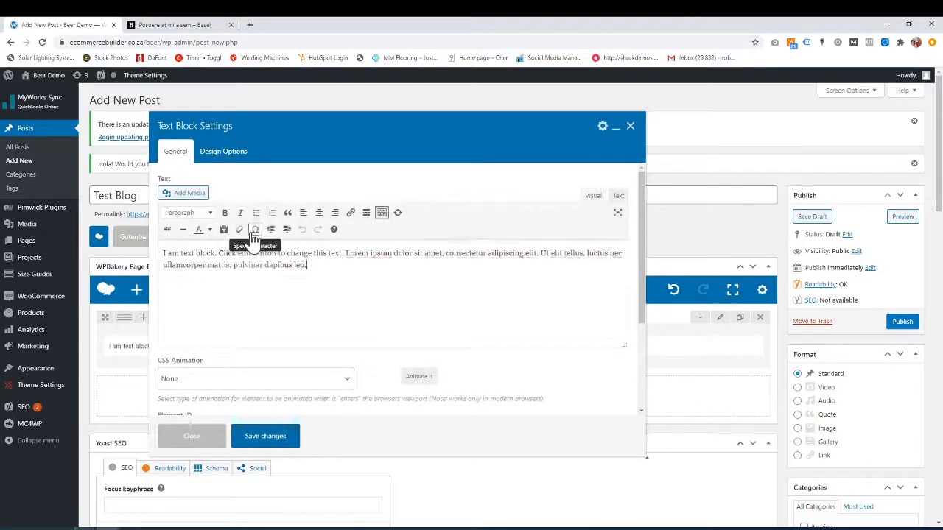
# - Type extra lines into the text block, insert the orange shoe image on its own line, and save
pyautogui.write('a,nfdnf,n')
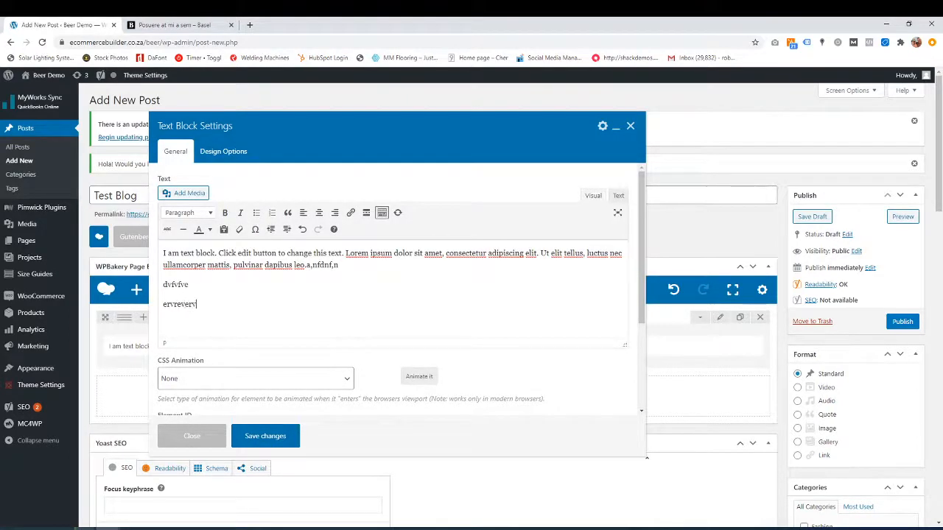
pyautogui.click(208, 194)
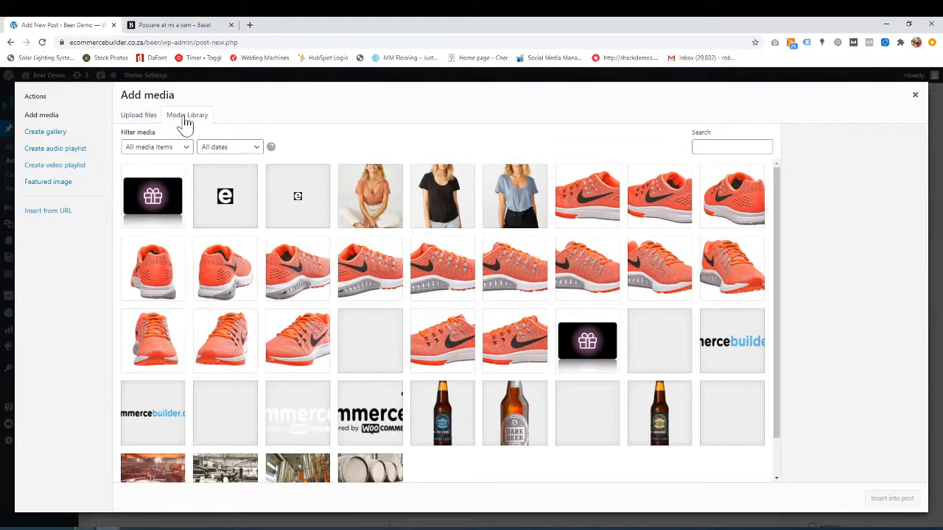
pyautogui.click(298, 295)
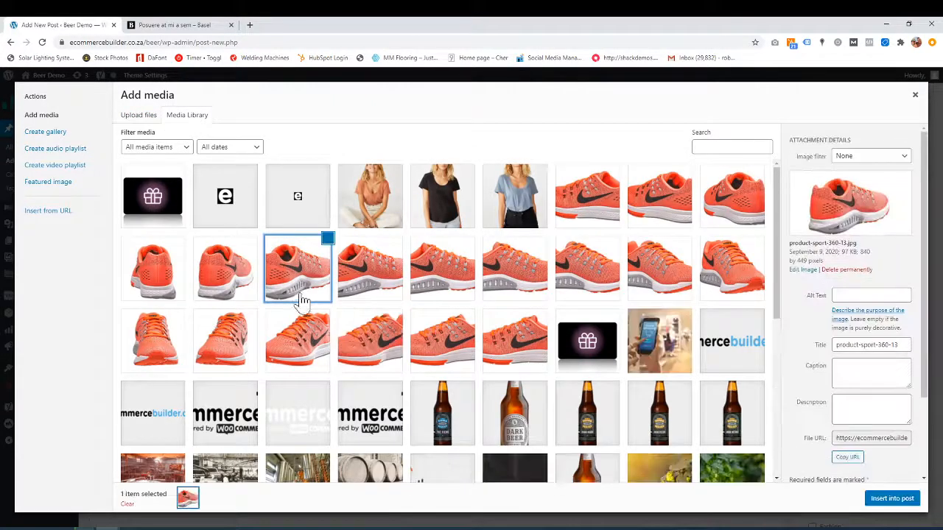
pyautogui.click(903, 502)
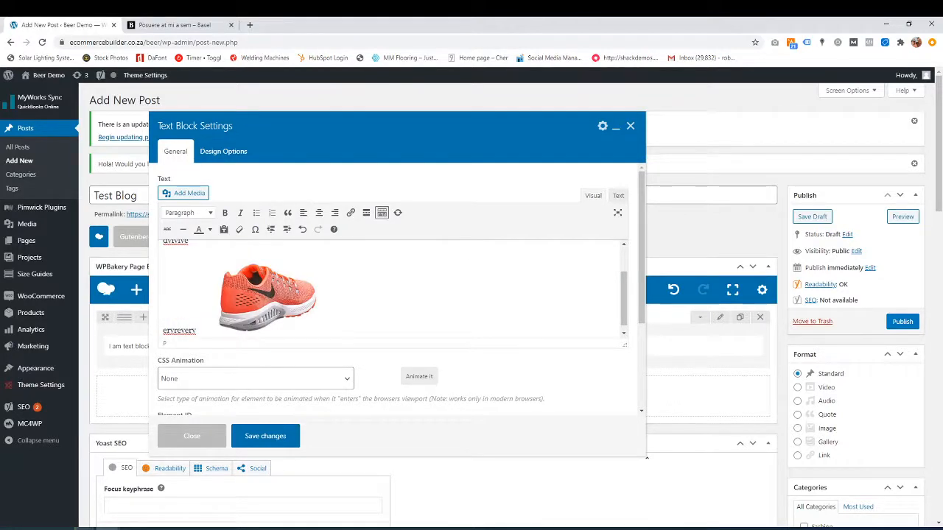
pyautogui.press('Return')
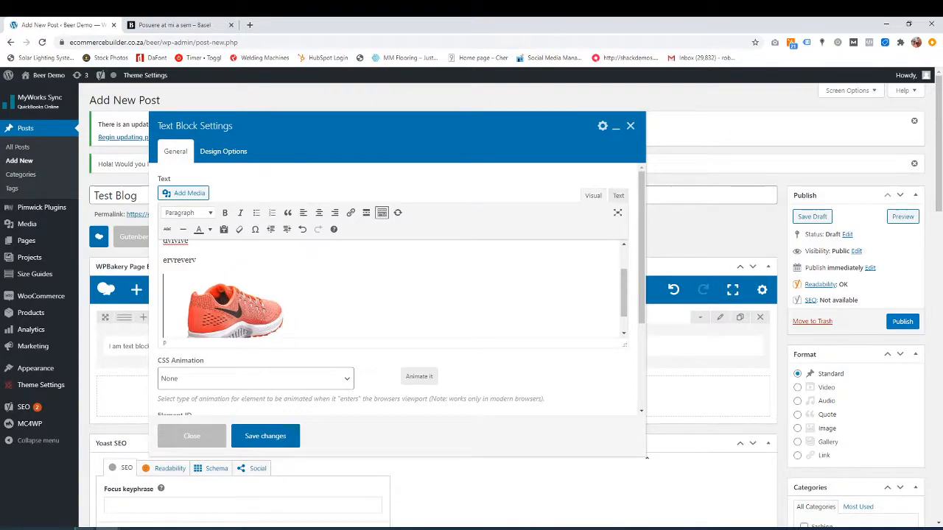
pyautogui.click(265, 438)
# - Enter 'red dress' in the post's Tags box and add it to the post
pyautogui.scroll(-2, 277, 442)
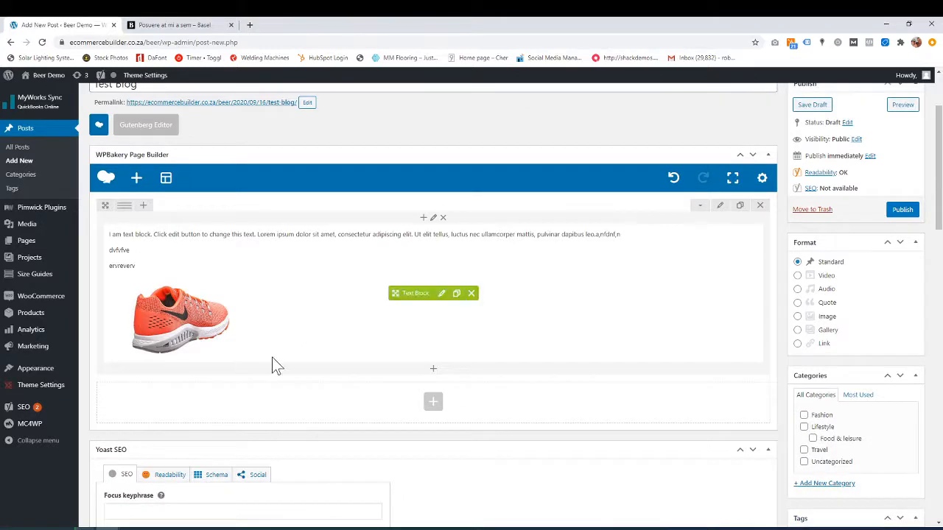
pyautogui.scroll(-5, 594, 363)
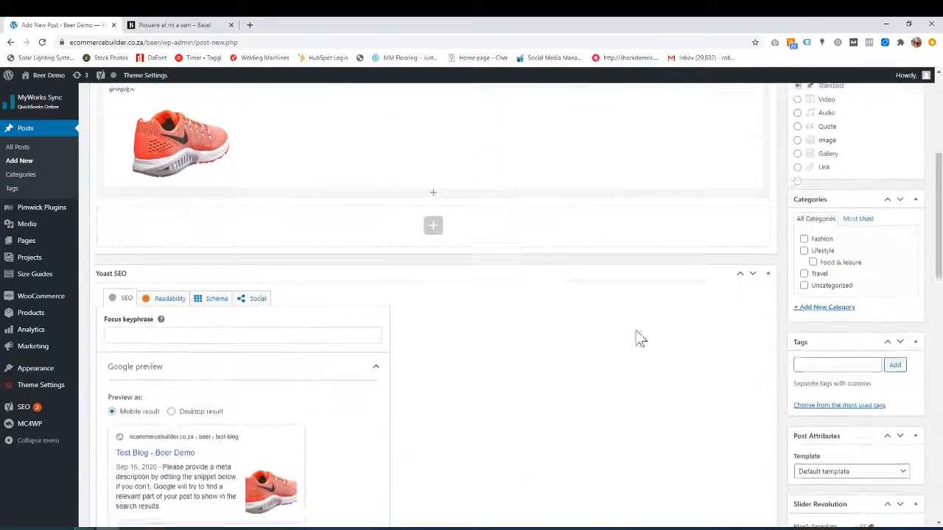
pyautogui.scroll(-1, 830, 254)
pyautogui.scroll(1, 830, 255)
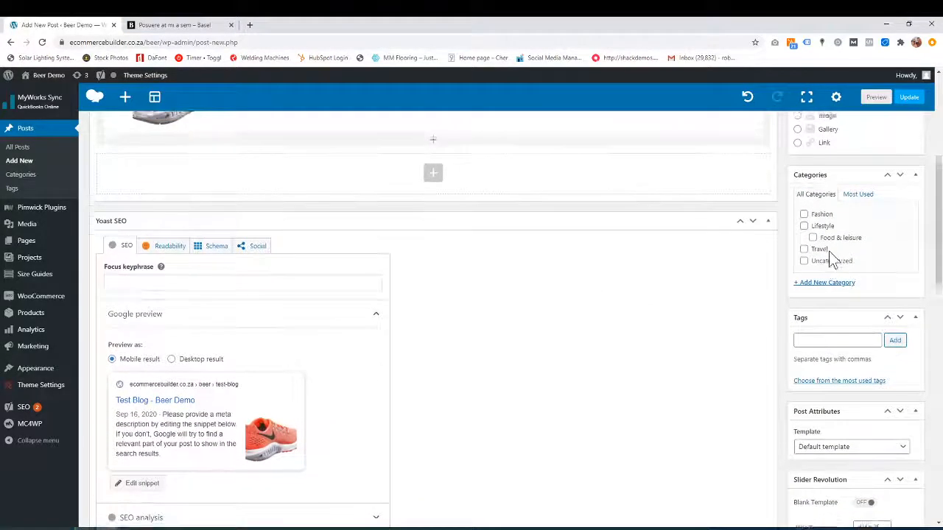
pyautogui.scroll(-1, 833, 366)
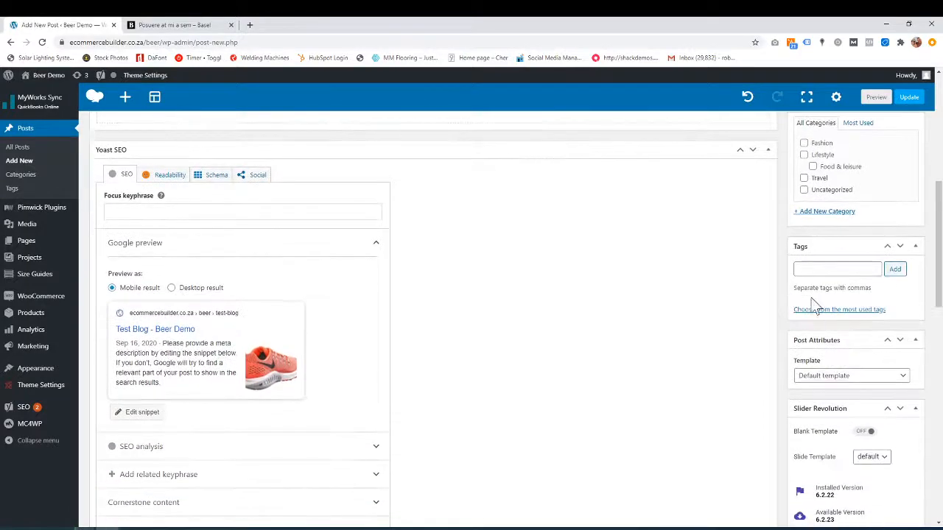
pyautogui.click(838, 270)
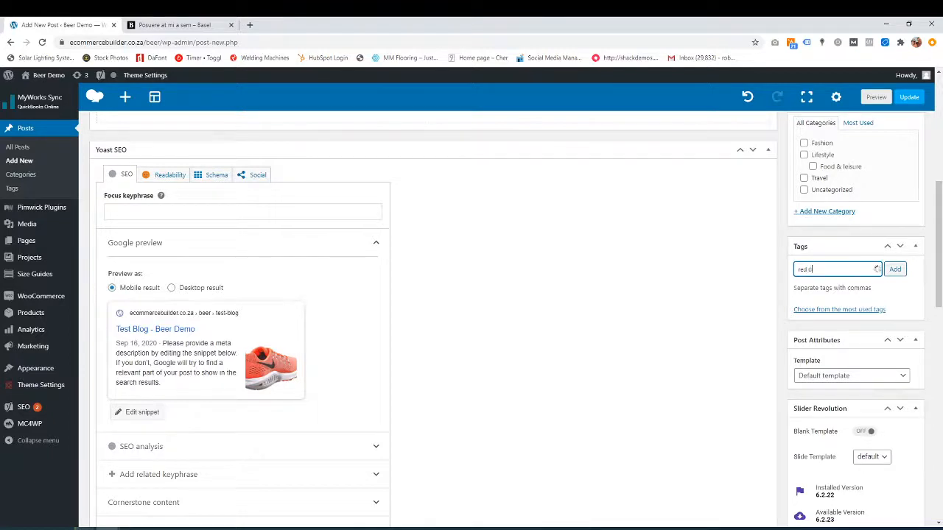
pyautogui.click(897, 270)
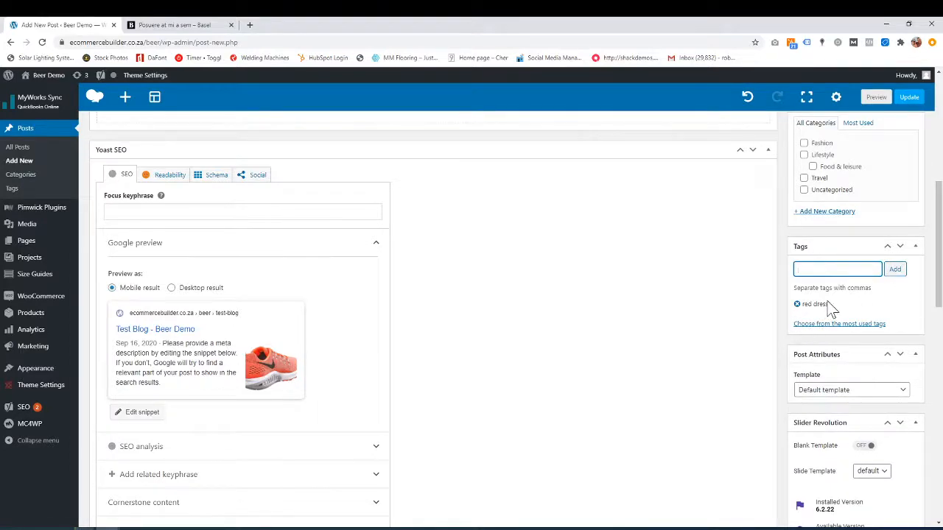
pyautogui.scroll(-2, 831, 310)
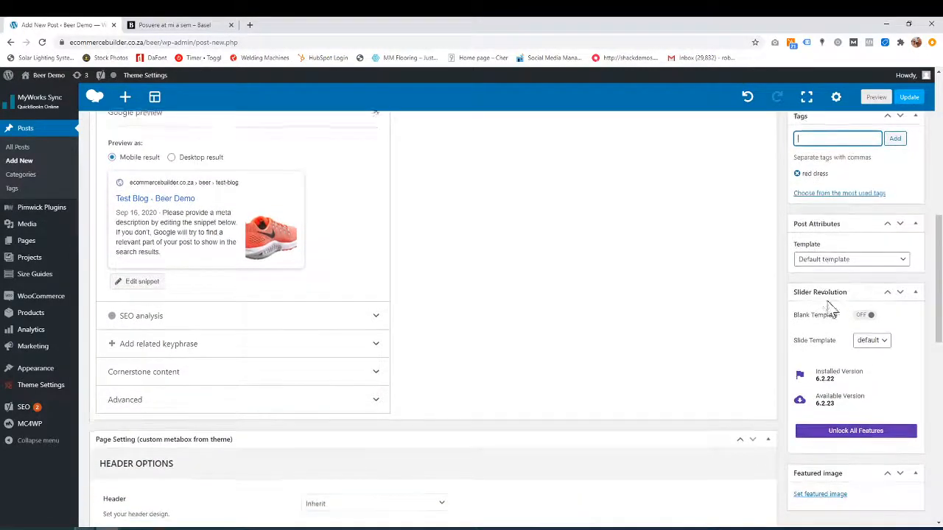
pyautogui.scroll(-2, 831, 309)
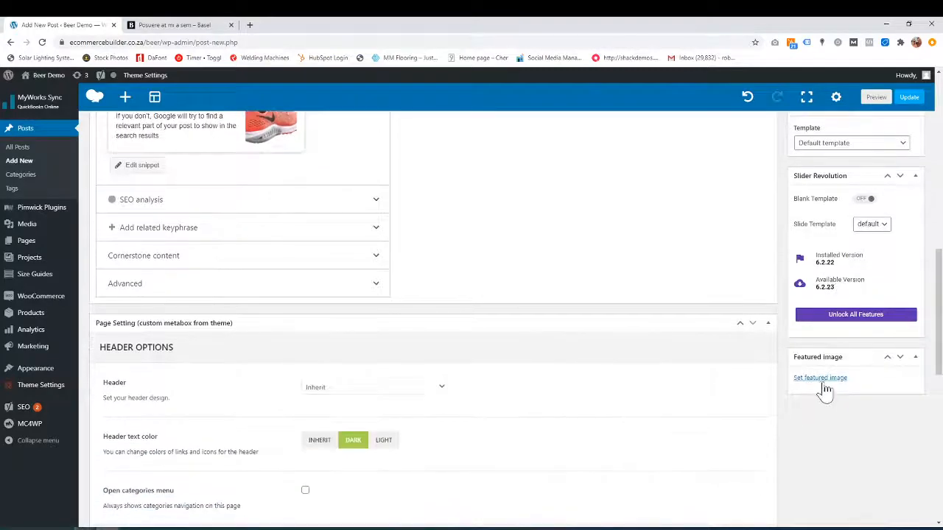
# - Scroll the Basel 'Posuere at mi a sem' post, go back to the Lifestyle list, then return to the Test Blog editor
pyautogui.click(177, 24)
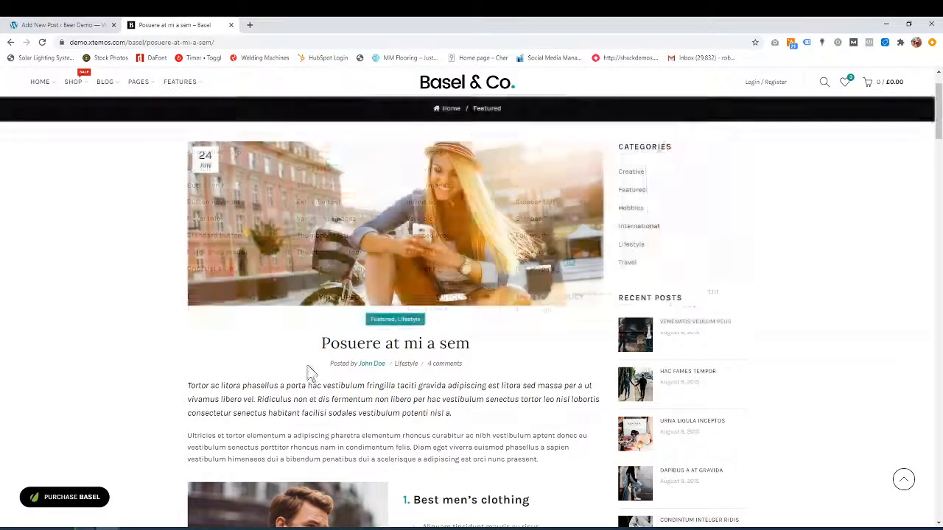
pyautogui.scroll(-5, 309, 372)
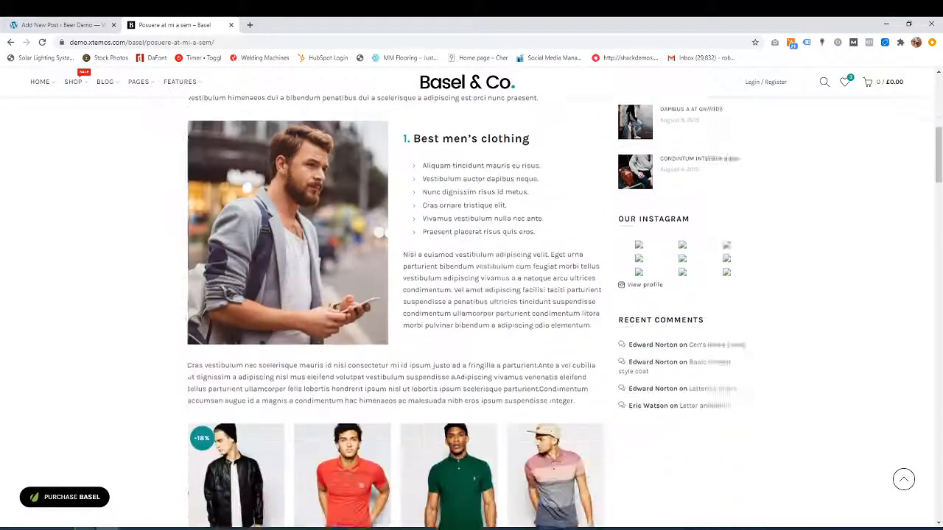
pyautogui.scroll(-2, 395, 313)
pyautogui.scroll(5, 395, 313)
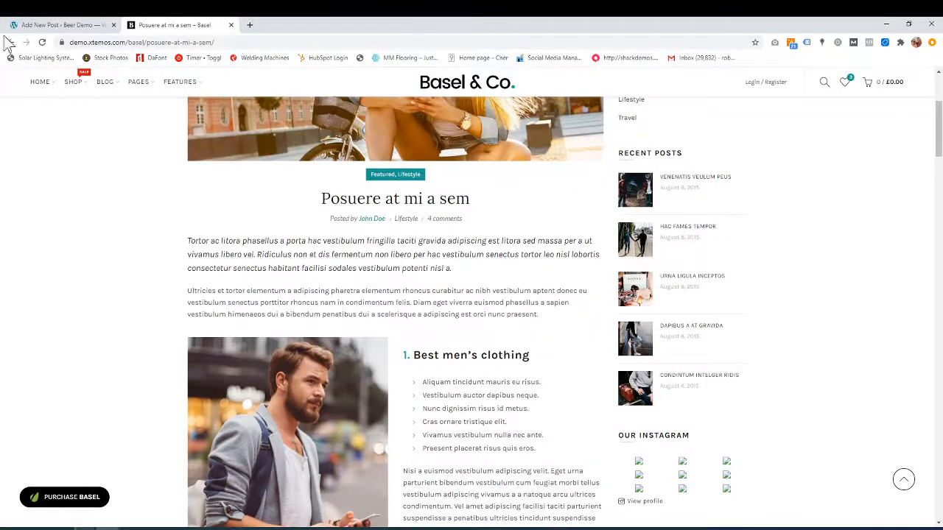
pyautogui.click(10, 42)
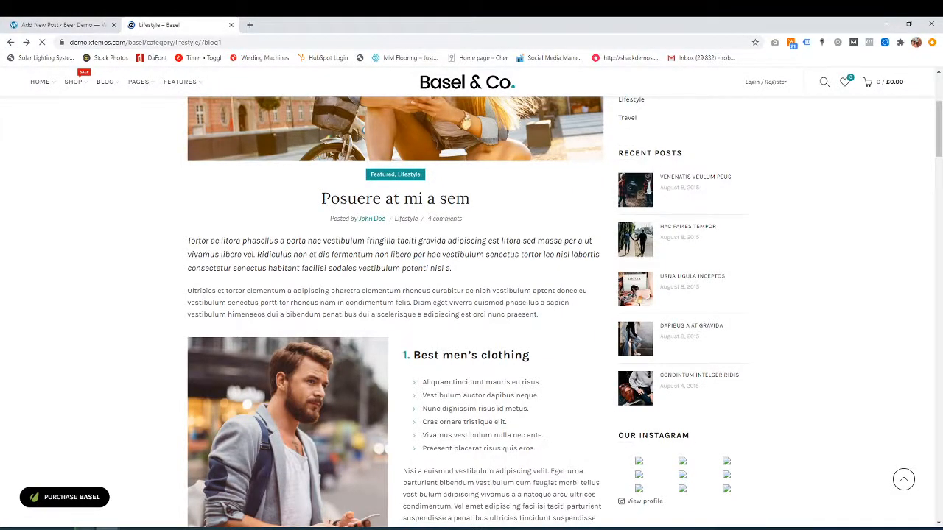
pyautogui.scroll(-3, 333, 284)
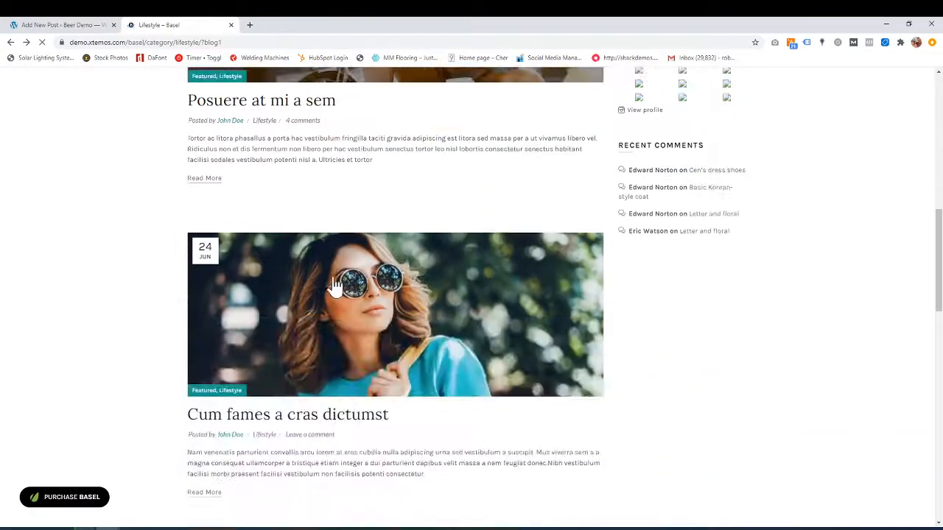
pyautogui.scroll(-2, 335, 284)
pyautogui.scroll(-3, 242, 355)
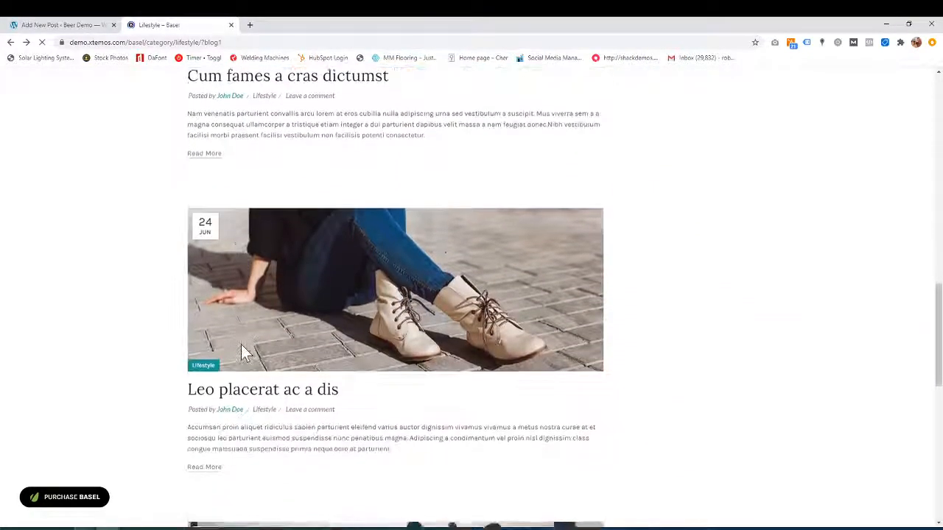
pyautogui.scroll(8, 243, 352)
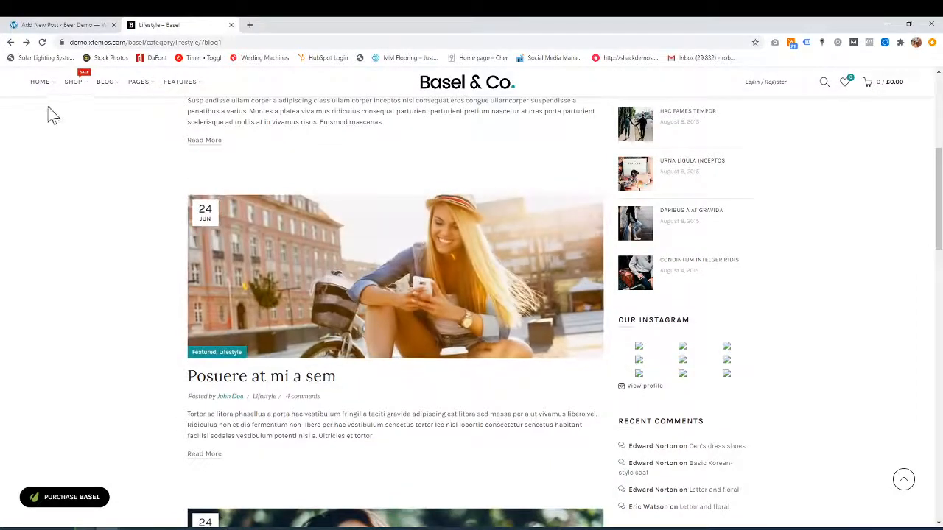
pyautogui.click(52, 25)
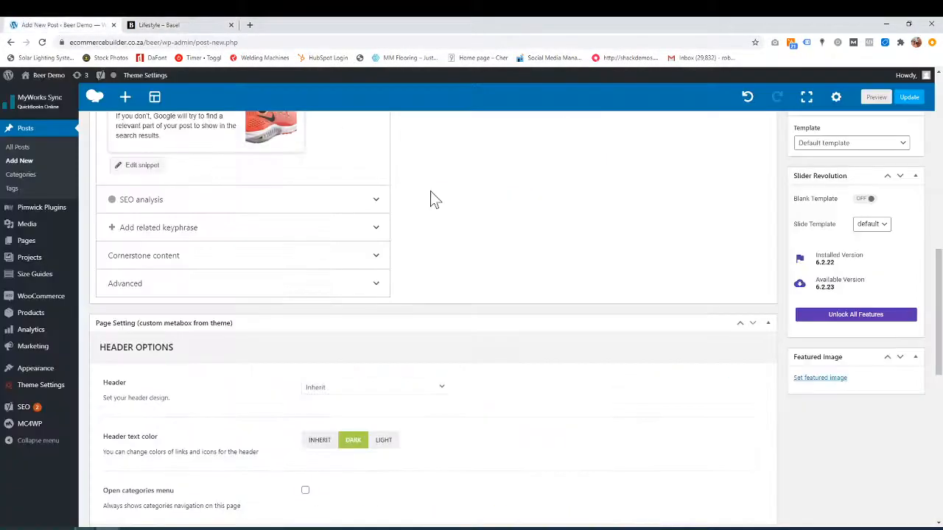
# - Set the brewery timeline-1980 photo as featured image, briefly checking the Basel demo tab
pyautogui.click(817, 378)
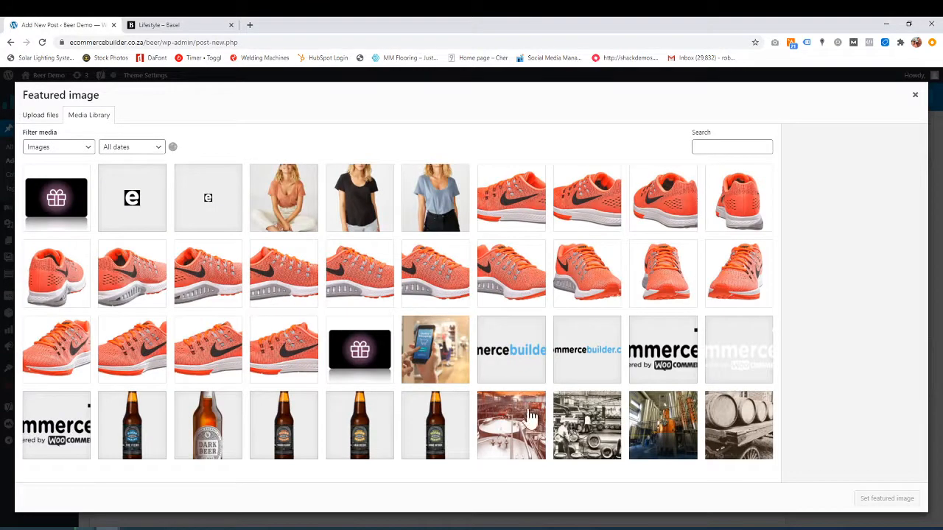
pyautogui.click(529, 417)
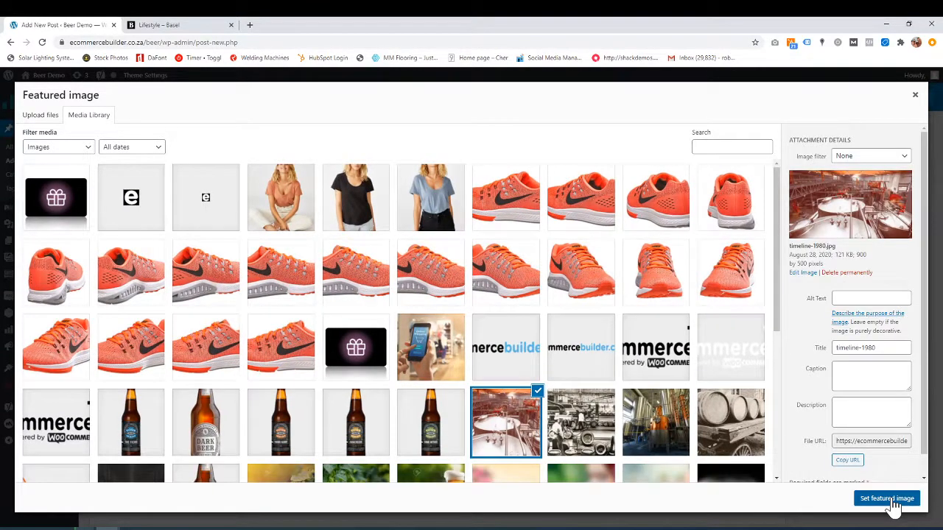
pyautogui.click(893, 501)
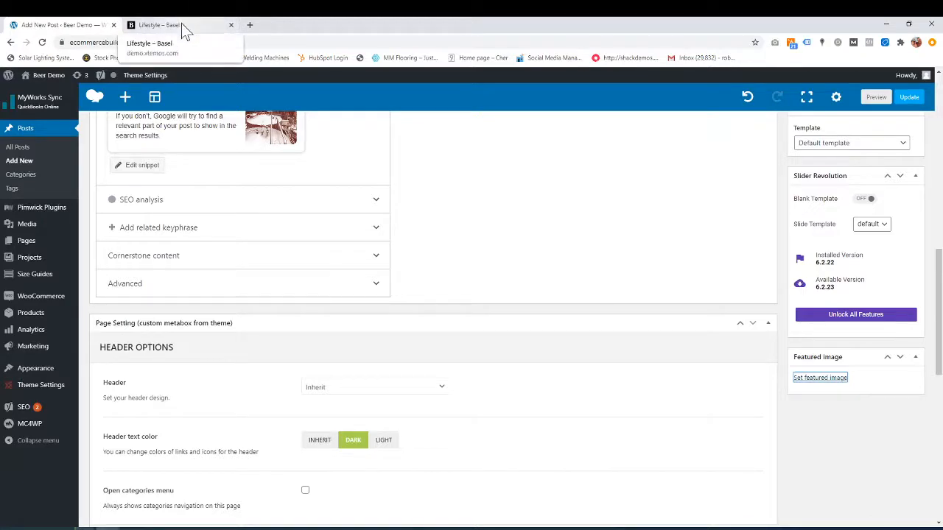
pyautogui.click(159, 25)
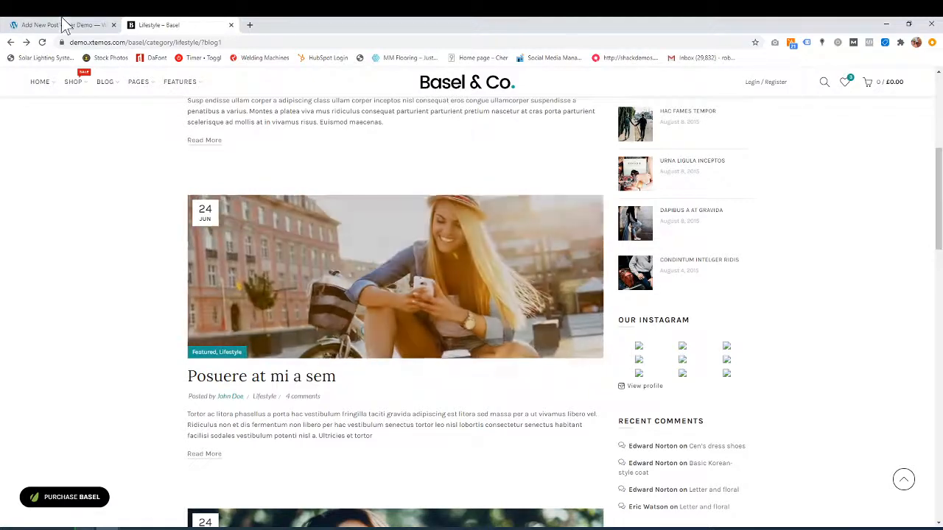
pyautogui.click(62, 30)
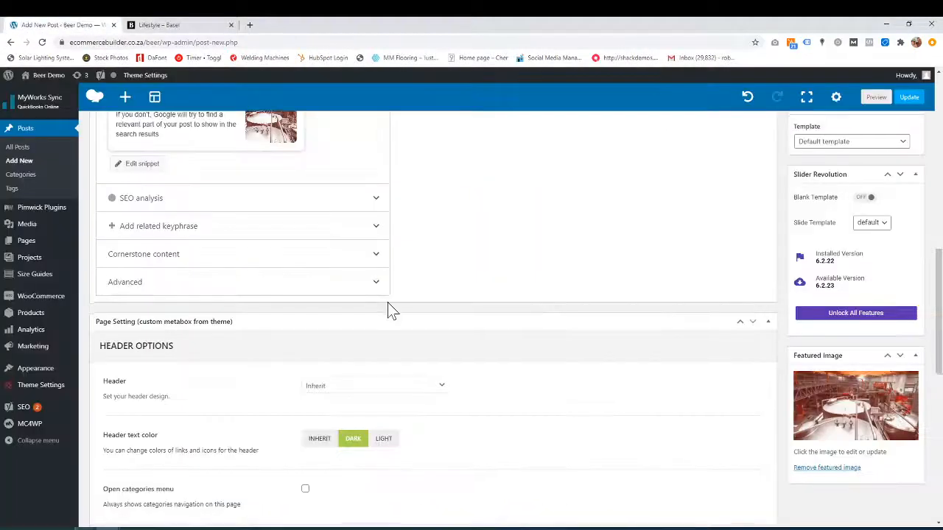
# - Review Page Setting options: page title enabled, title color, size and sidebar on Inherit
pyautogui.scroll(-2, 386, 311)
pyautogui.scroll(-4, 388, 303)
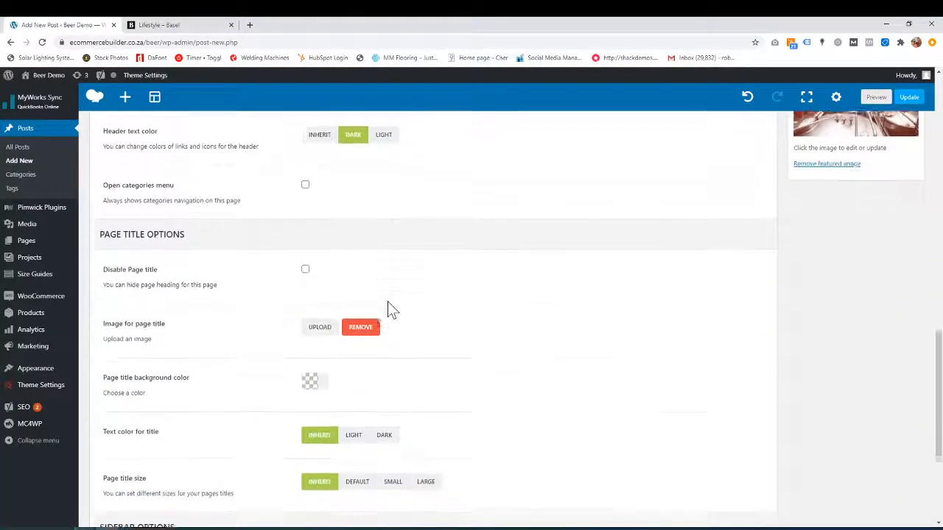
pyautogui.scroll(4, 388, 304)
pyautogui.scroll(-3, 195, 313)
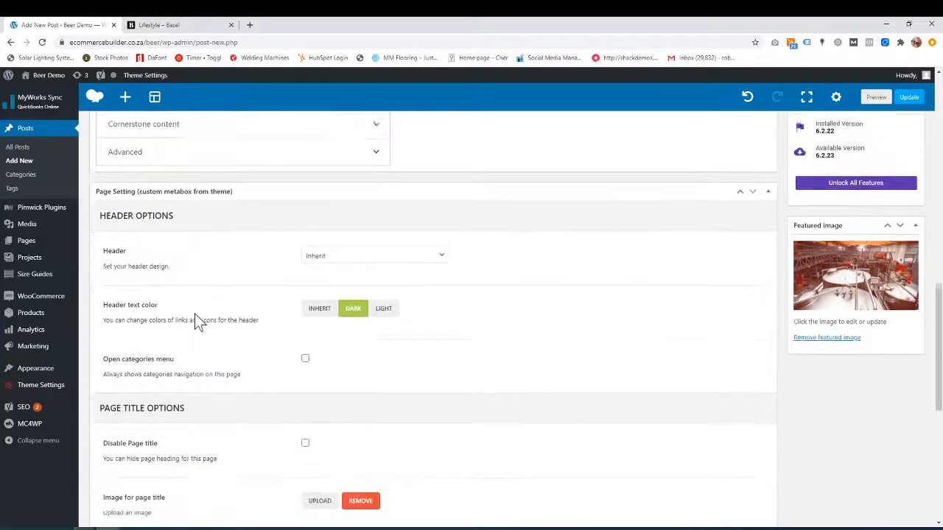
pyautogui.scroll(-3, 194, 317)
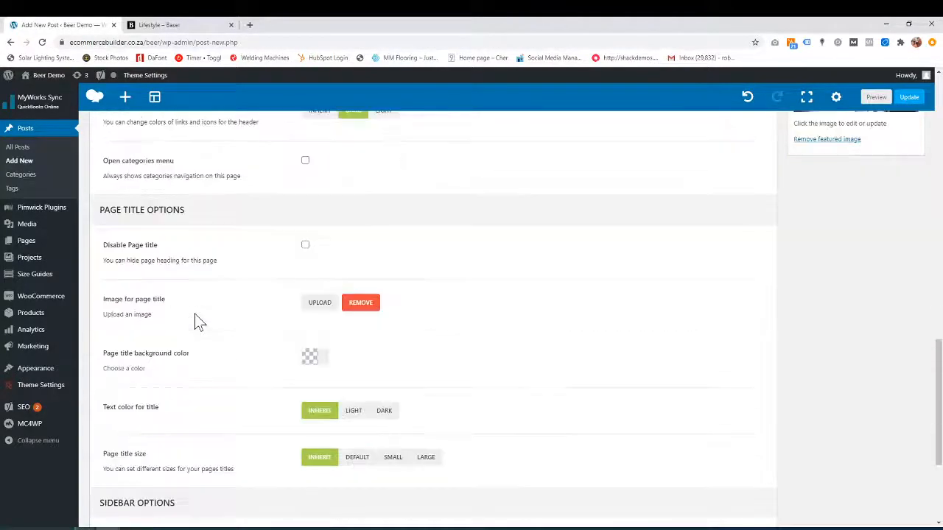
# - Switch to the Basel demo page, back to the editor, then to the Posuere at mi a sem post
pyautogui.click(161, 29)
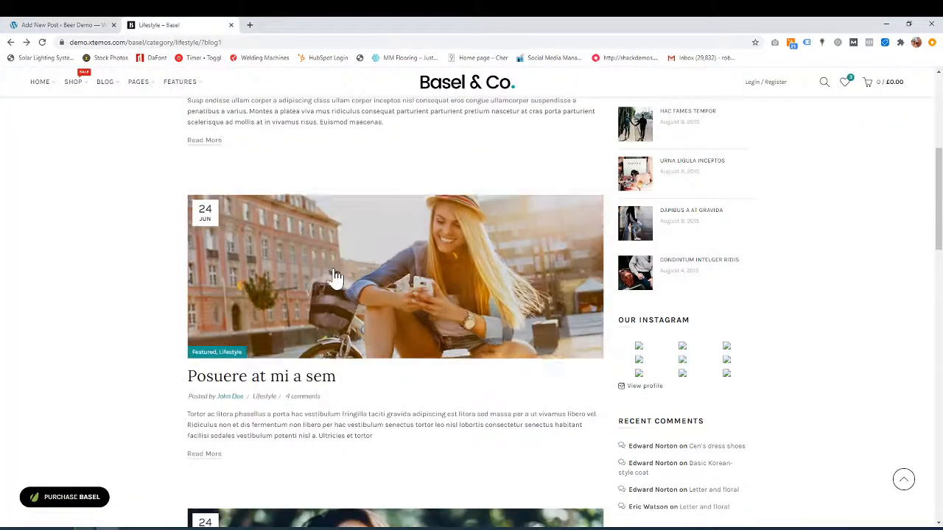
pyautogui.click(70, 28)
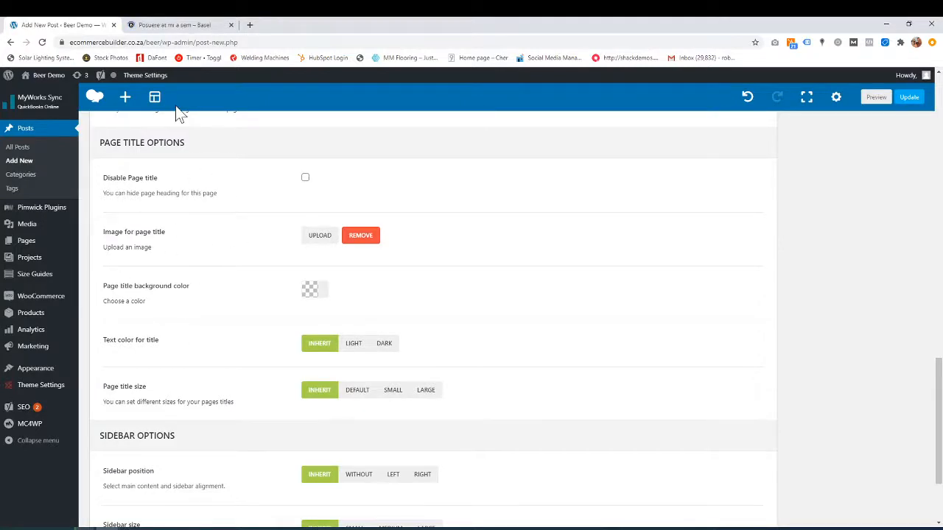
pyautogui.click(189, 25)
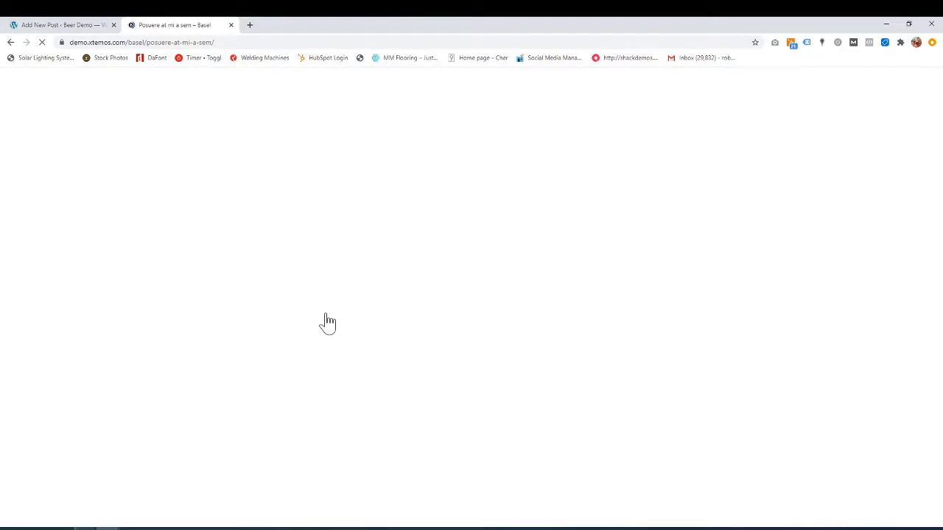
# - Check the Test Blog editor's 'Test Blog - Beer Demo' Google preview snippet
pyautogui.click(78, 28)
pyautogui.scroll(-2, 238, 252)
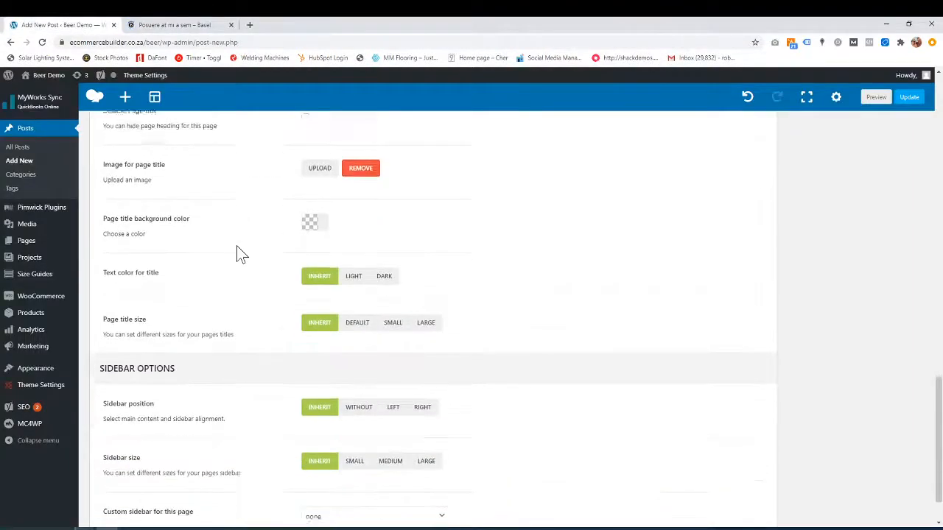
pyautogui.scroll(5, 238, 254)
pyautogui.scroll(4, 238, 253)
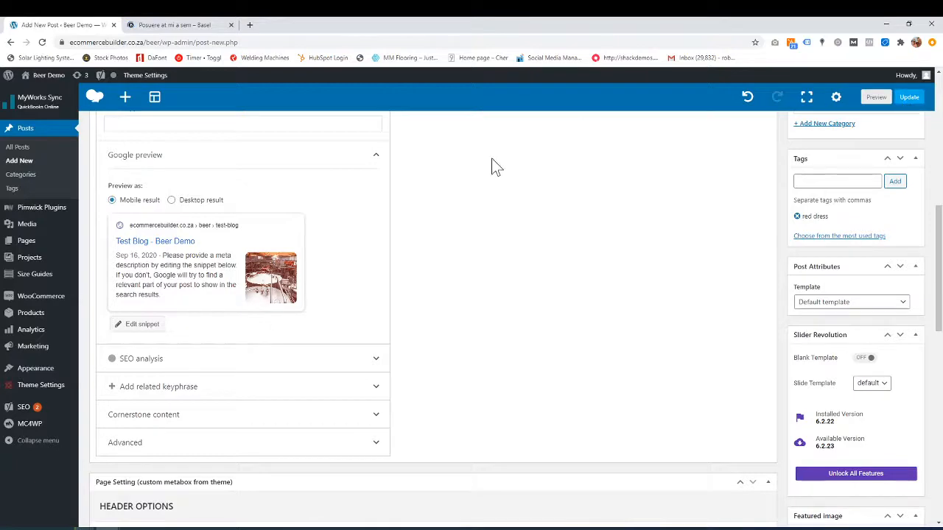
# - Scroll through the Posuere at mi a sem demo post, then return to the Test Blog editor
pyautogui.click(196, 27)
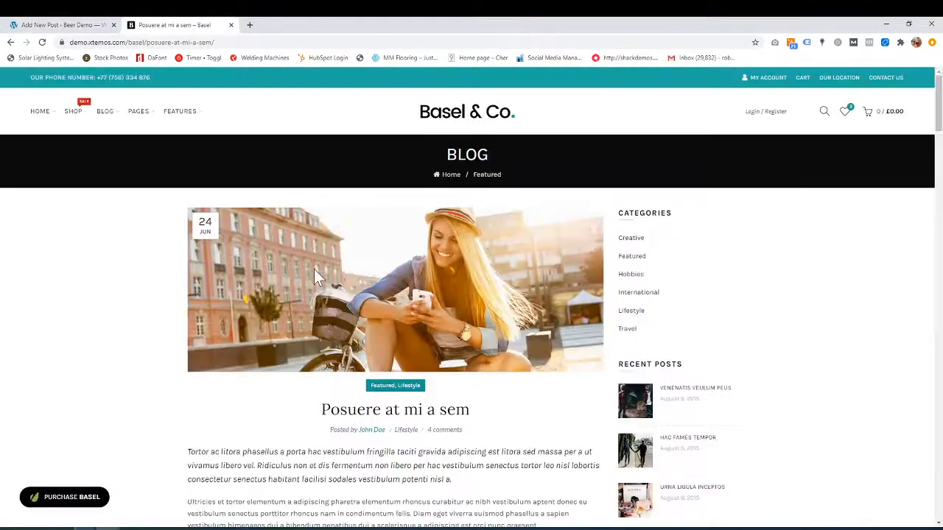
pyautogui.scroll(-3, 314, 269)
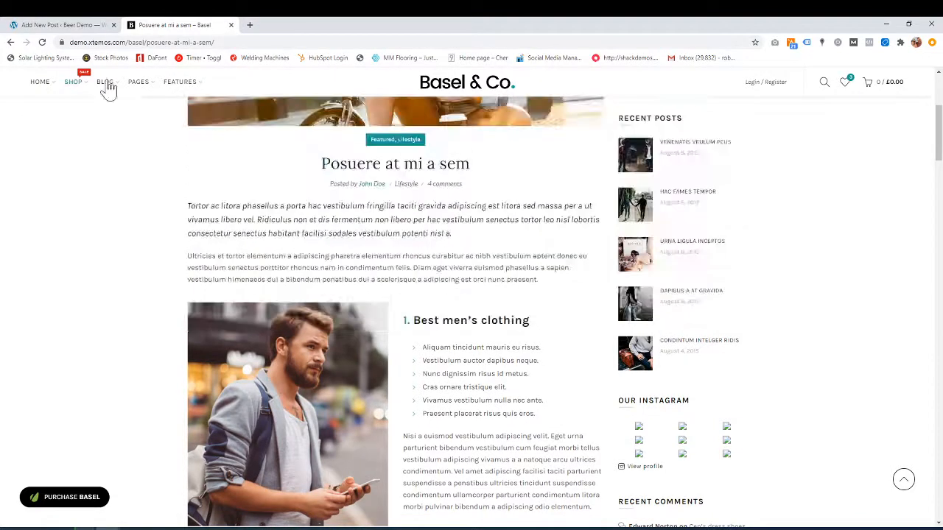
pyautogui.scroll(-4, 317, 210)
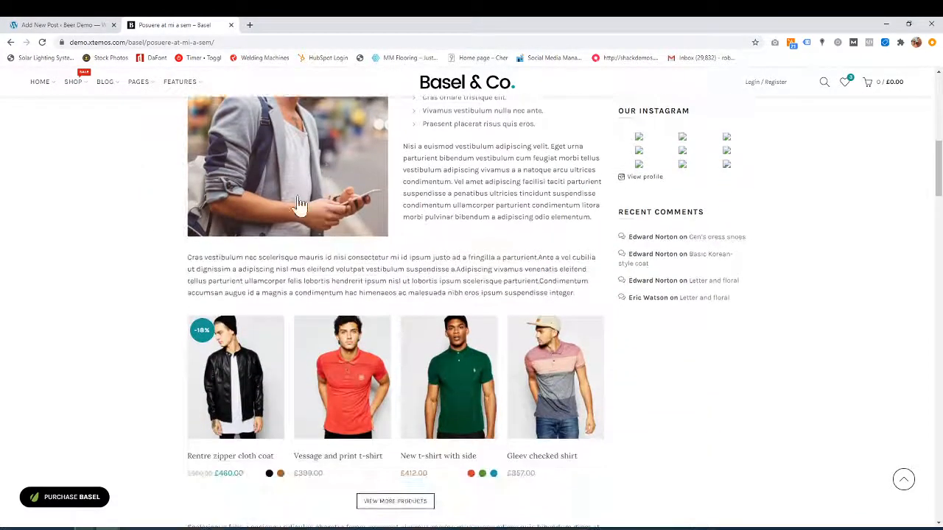
pyautogui.click(60, 25)
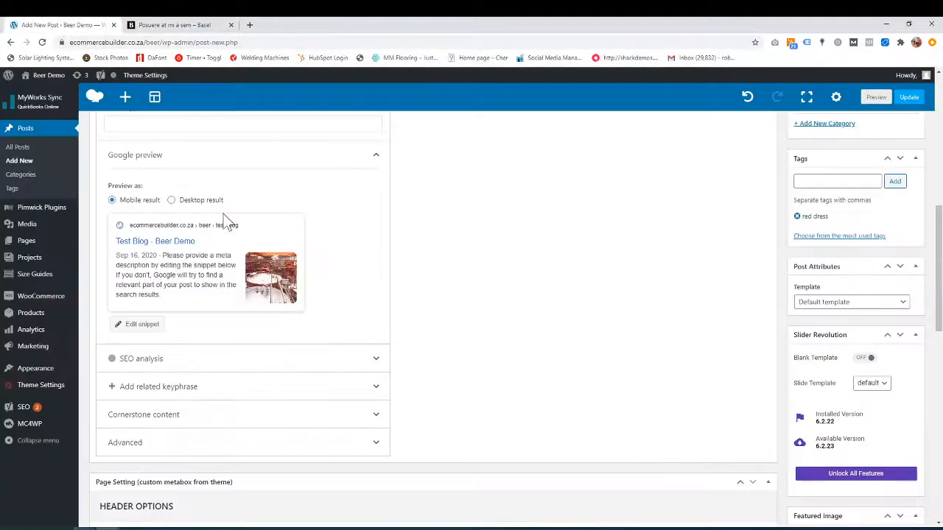